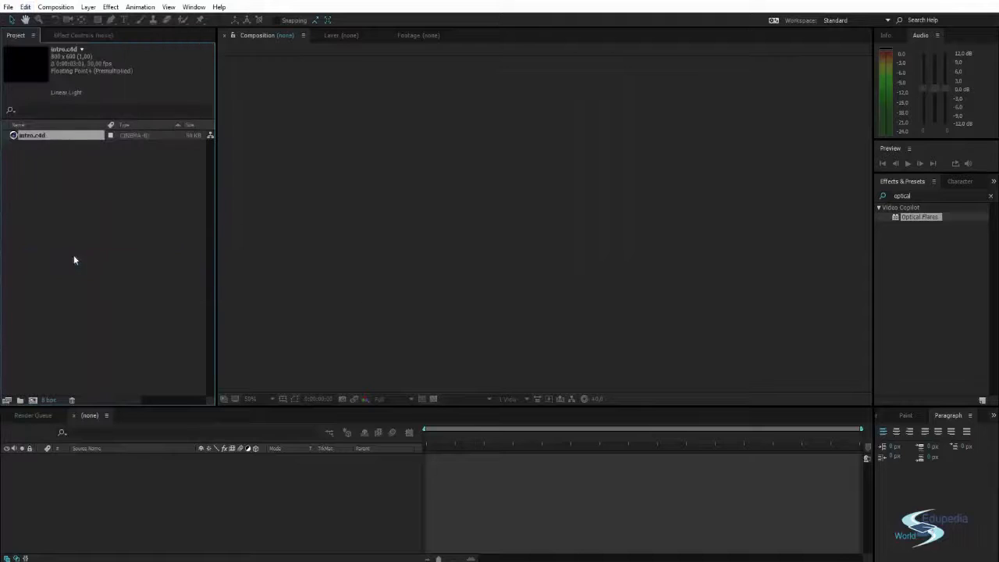
- Switch to CINEMA 4D Lite and decline to open the project again
key(alt+Tab)
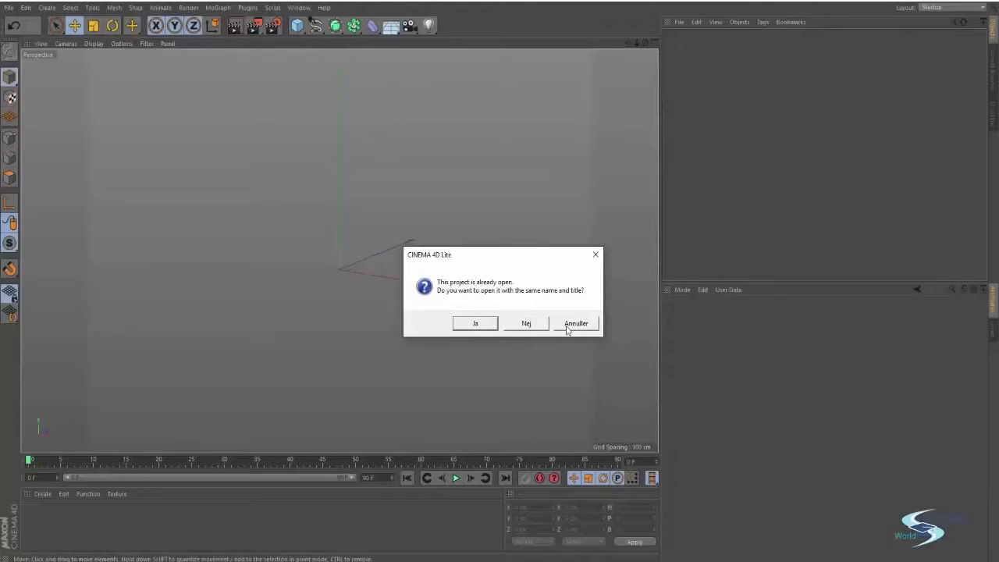
click(576, 324)
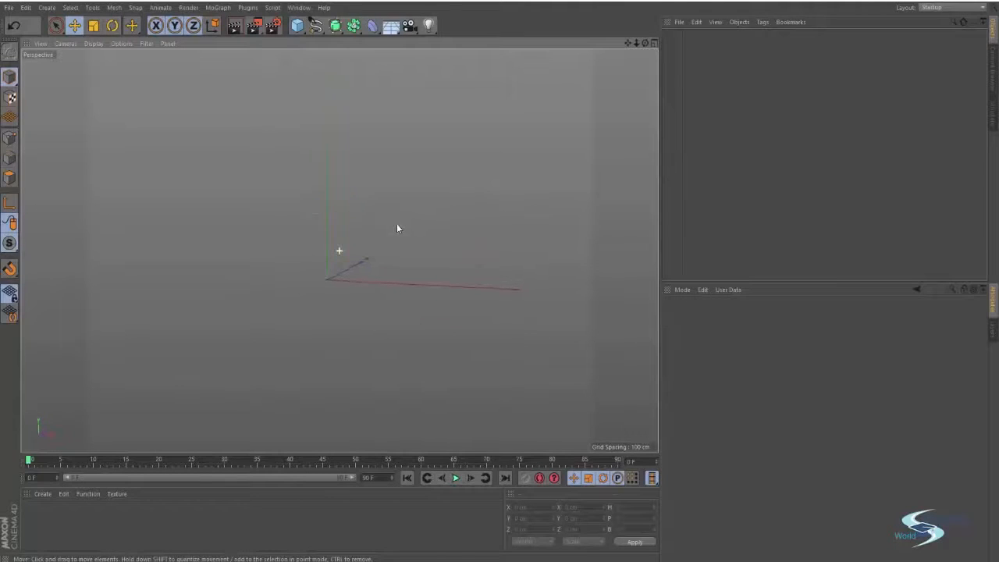
alt+drag(396, 229, 414, 275)
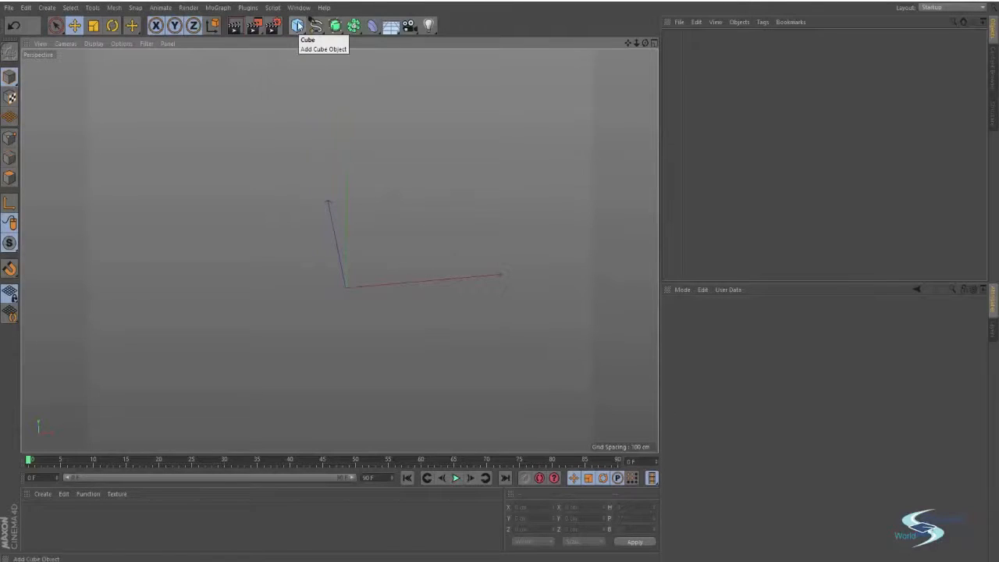
drag(298, 26, 504, 14)
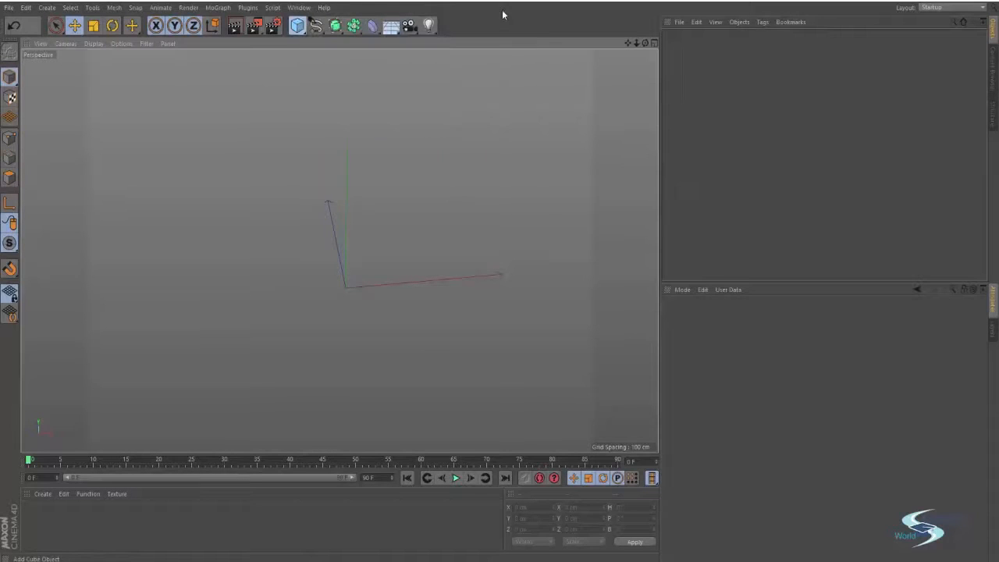
click(25, 8)
mouse_move(39, 4)
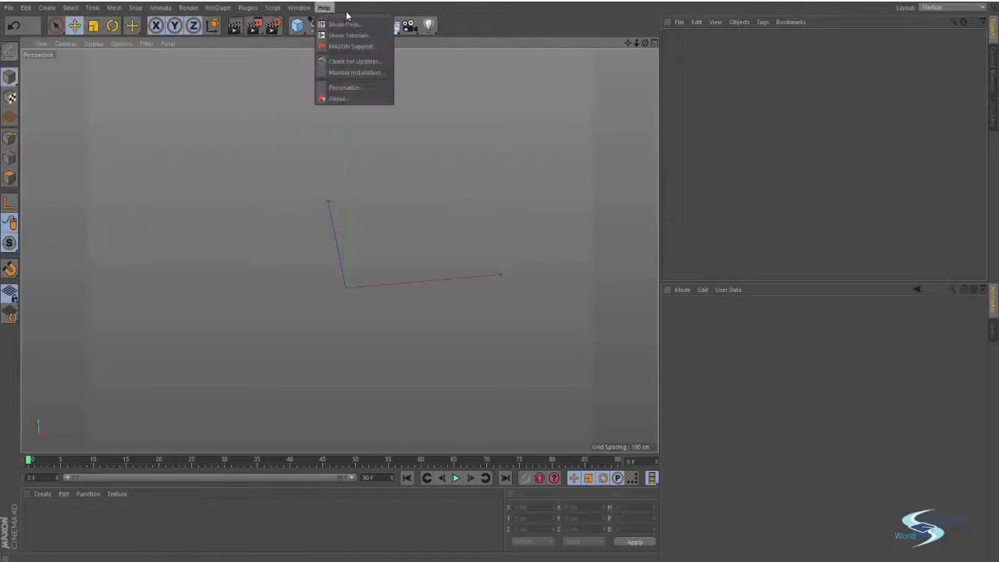
- Activate the Live Selection, Move, Scale and Rotate tools in turn, and render the empty viewport
click(55, 25)
click(56, 26)
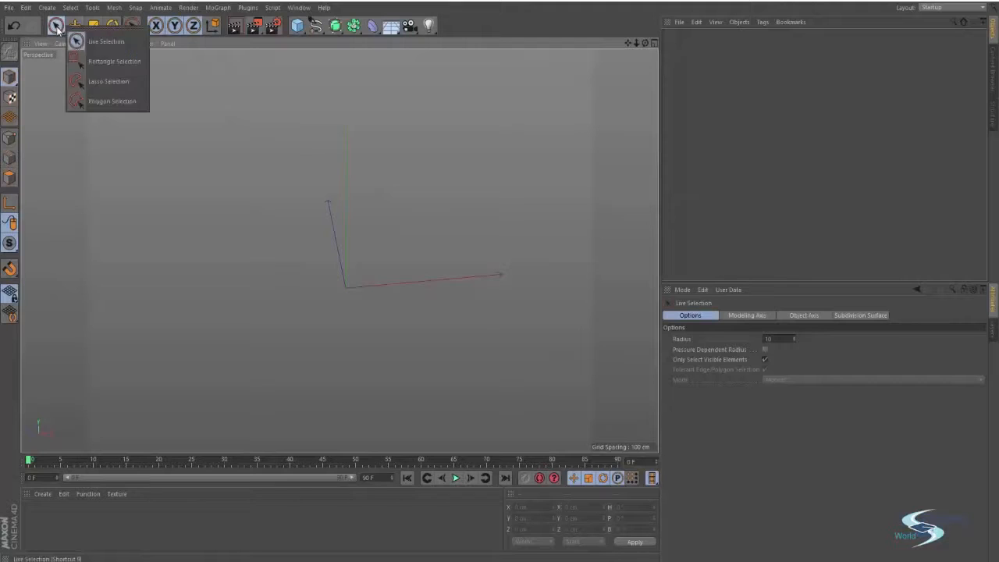
click(75, 24)
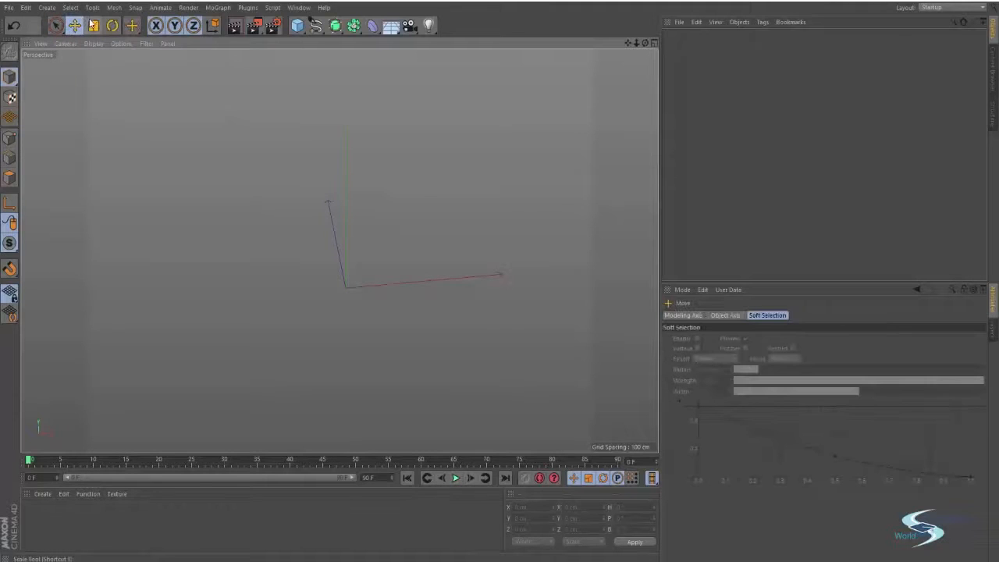
click(94, 25)
click(113, 25)
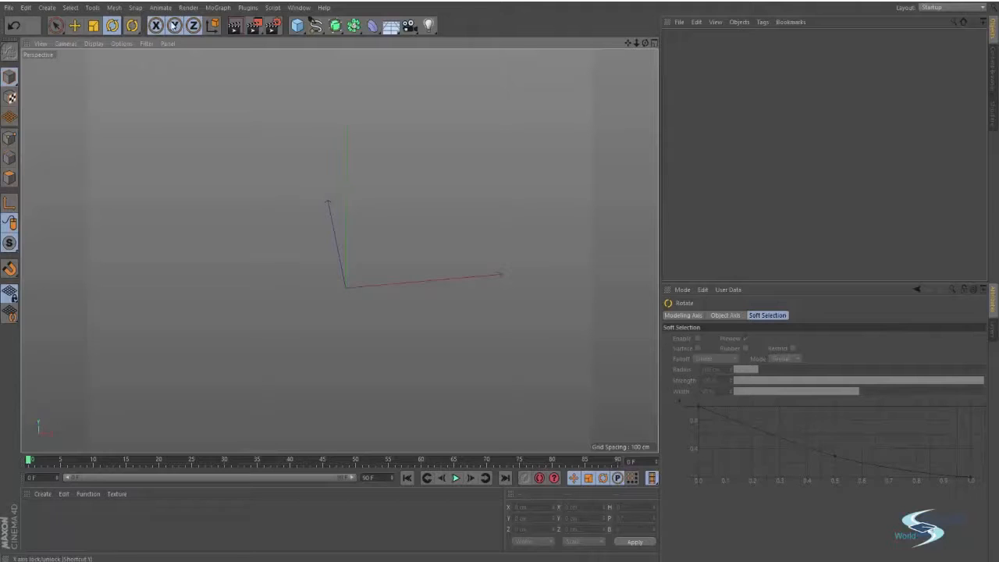
click(235, 26)
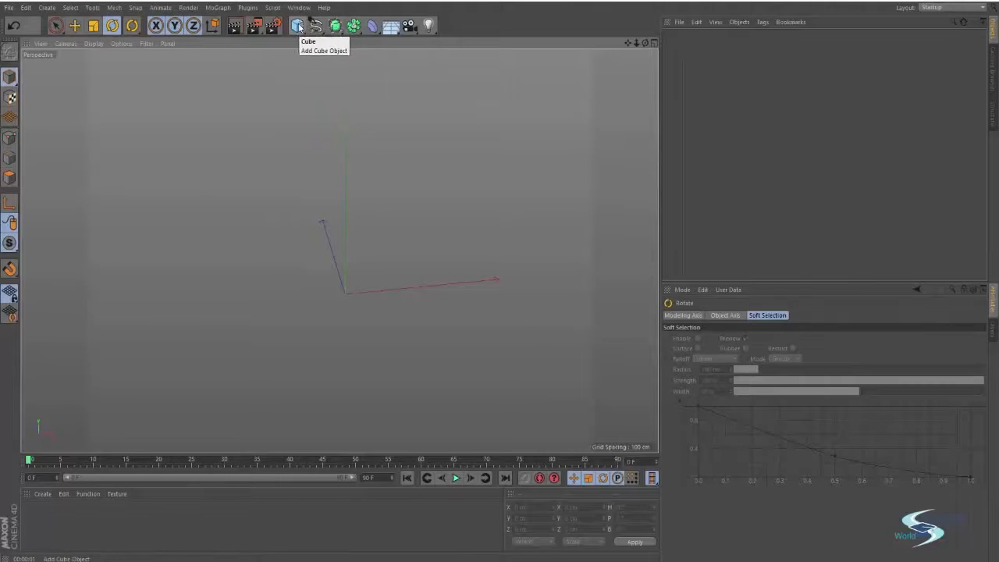
- Add a cube primitive and move it up and away from the world origin
click(299, 26)
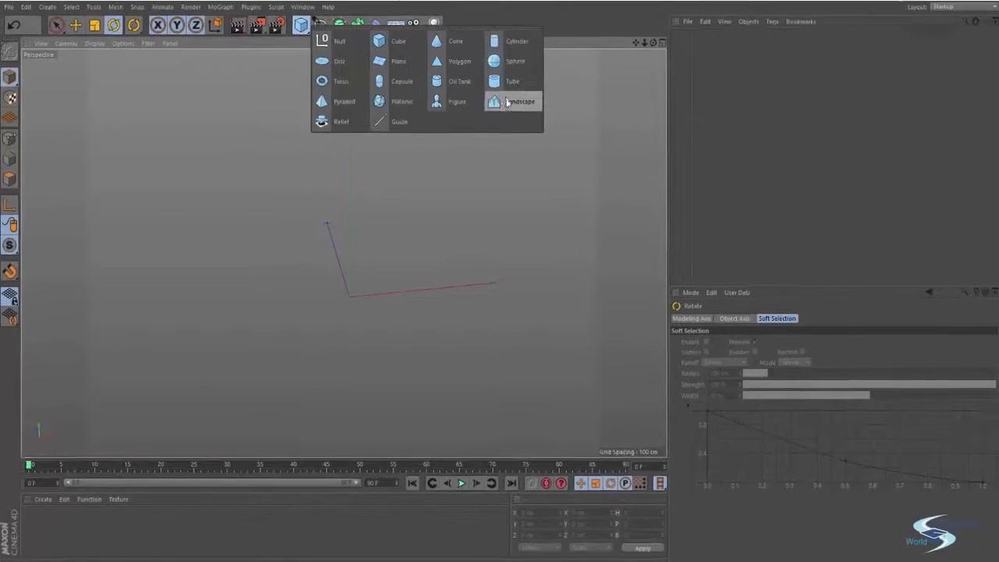
click(379, 40)
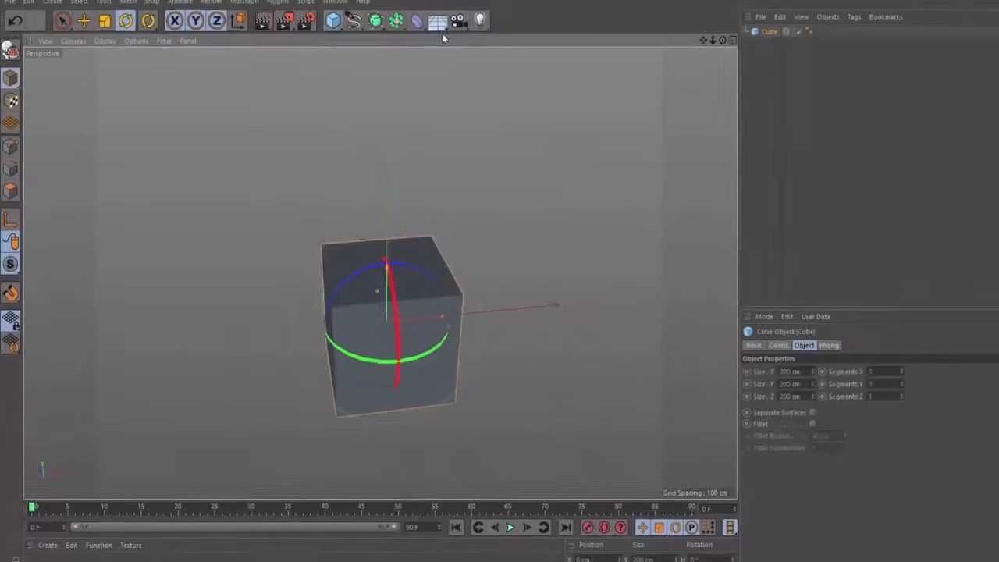
key(e)
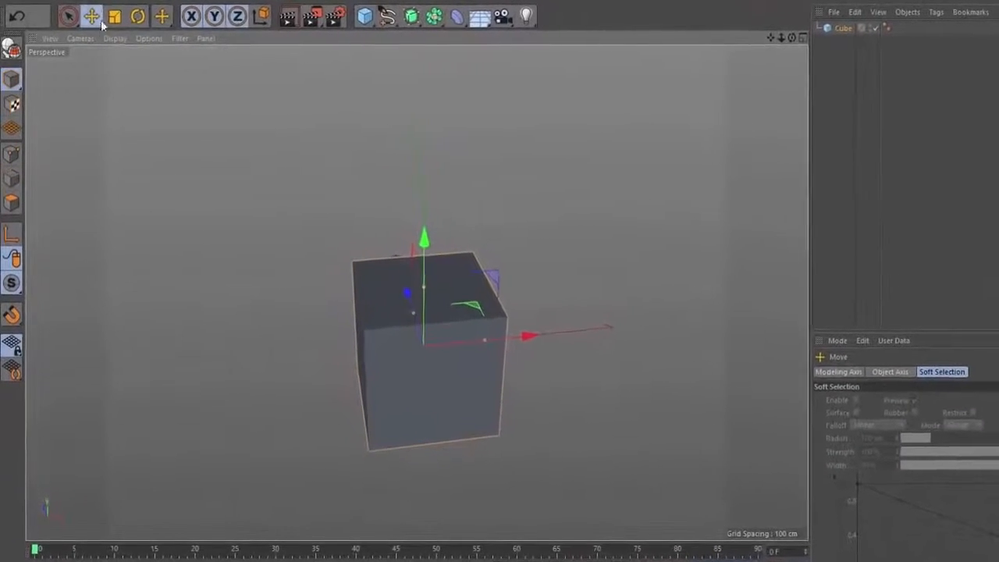
drag(410, 291, 630, 159)
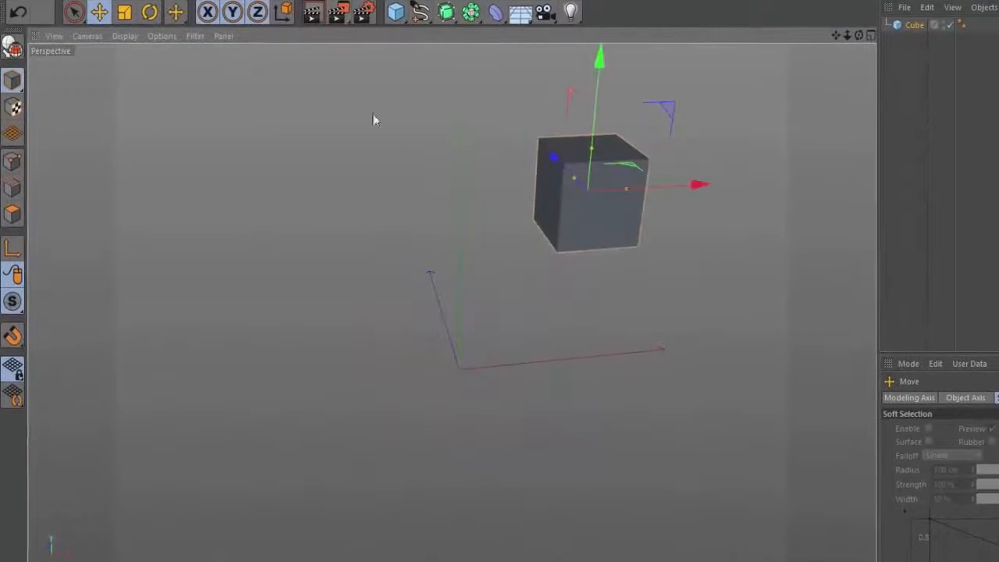
- Try rotating the cube and enlarging it uniformly, undoing each change
key(r)
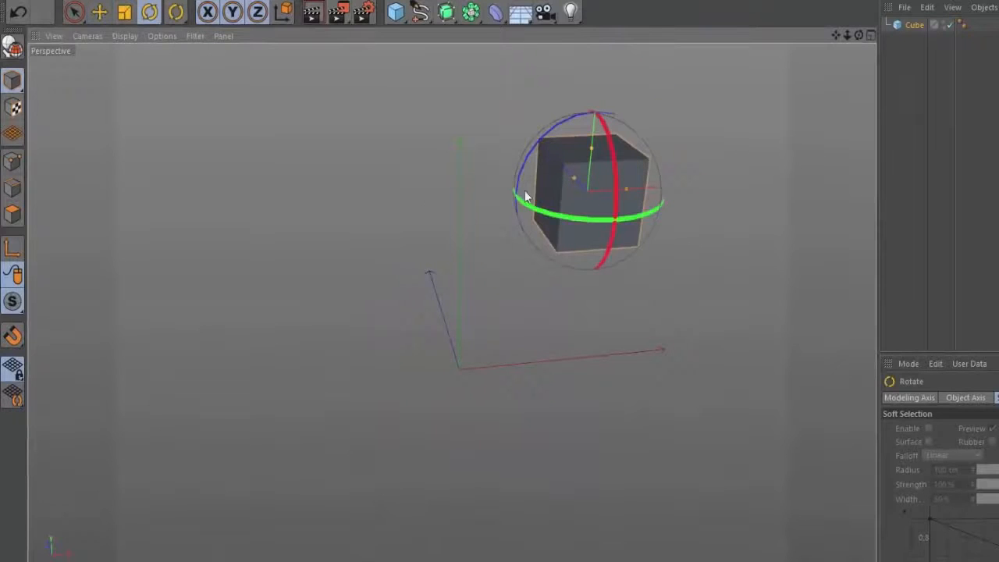
drag(610, 234, 598, 289)
key(ctrl+z)
key(t)
drag(460, 305, 768, 225)
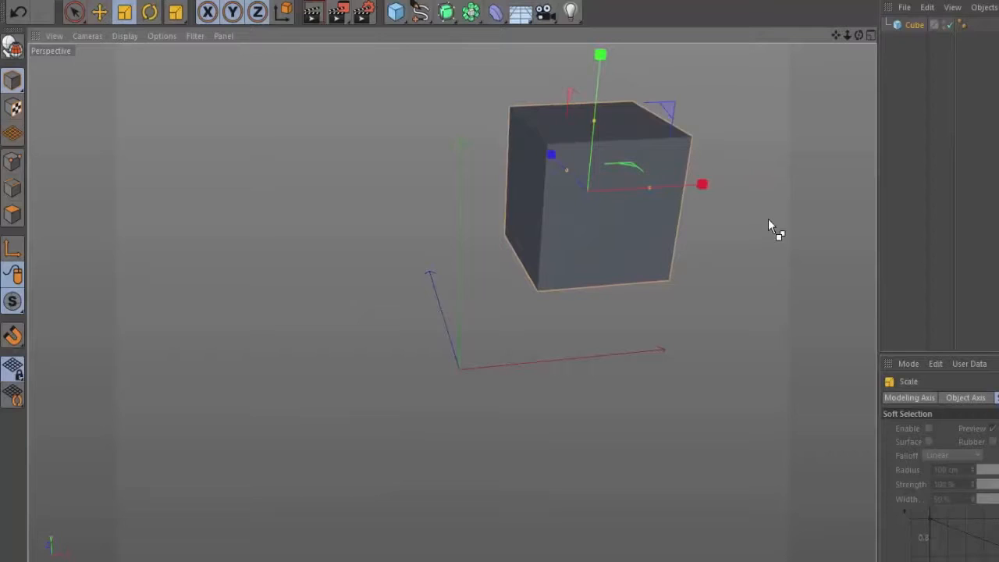
key(ctrl+z)
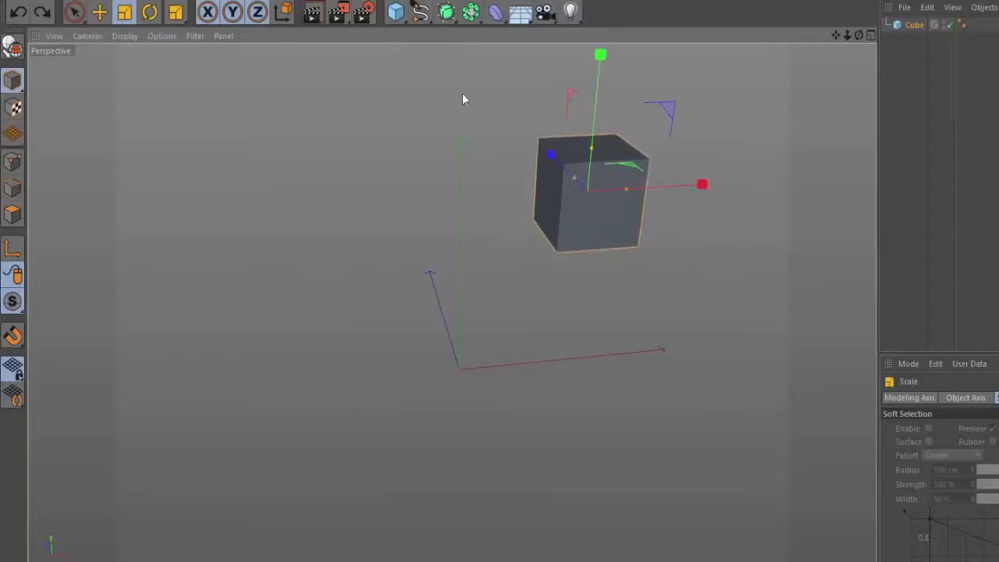
- Try adding a Relief object to the scene and undo it
click(396, 11)
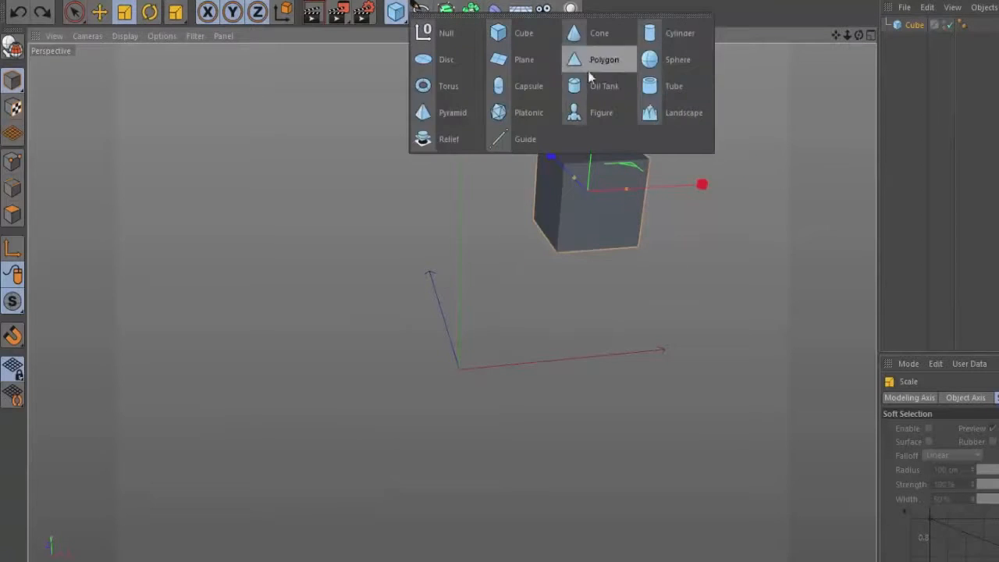
click(454, 138)
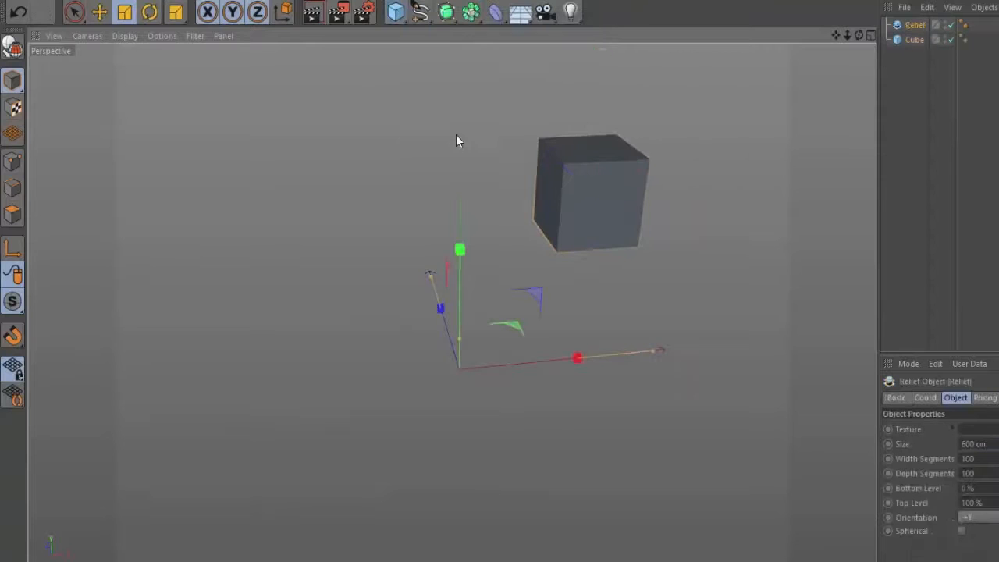
key(ctrl+z)
- Add a Figure primitive, raise it above the origin and scale it uniformly
click(396, 13)
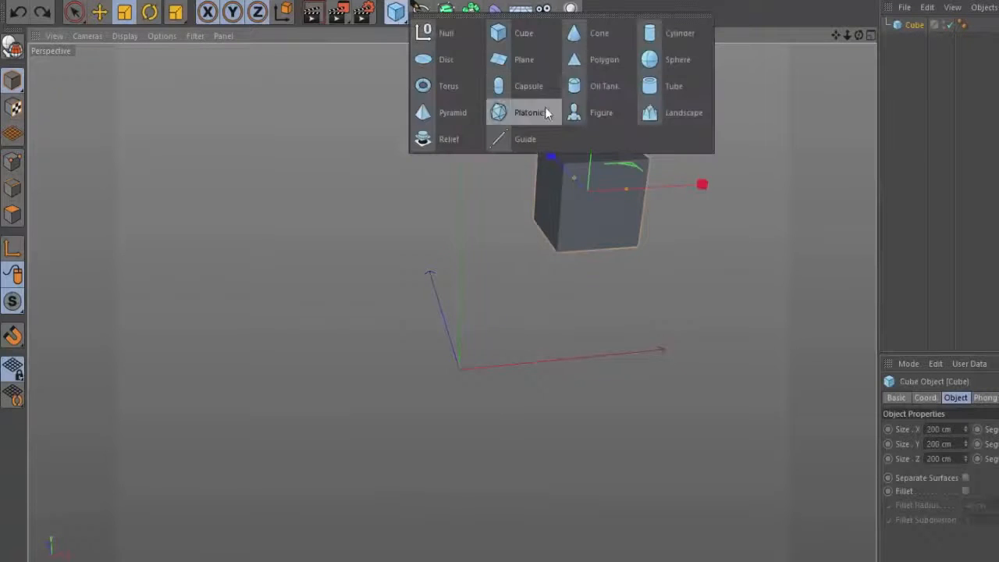
click(577, 109)
key(e)
drag(458, 256, 465, 81)
key(t)
drag(678, 145, 508, 204)
- Move the figure in depth and sideways so it stands apart from the cube
key(e)
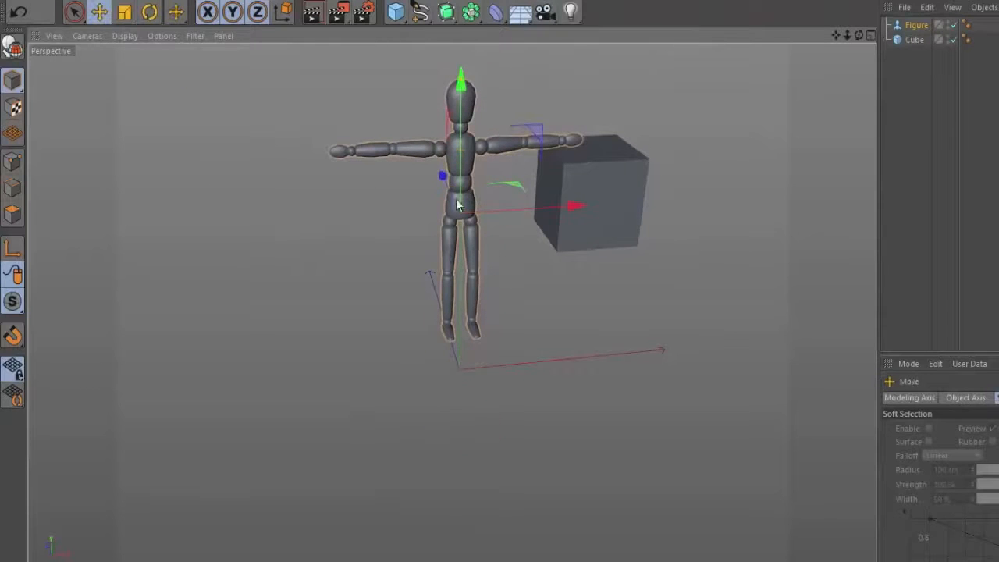
drag(442, 178, 516, 139)
alt+drag(602, 78, 496, 118)
drag(505, 82, 435, 132)
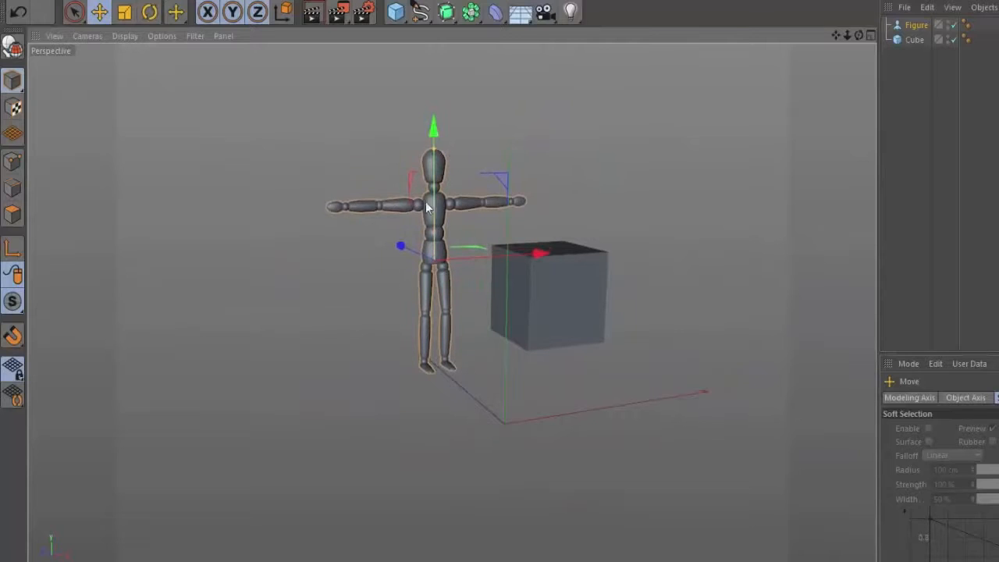
alt+drag(425, 201, 429, 232)
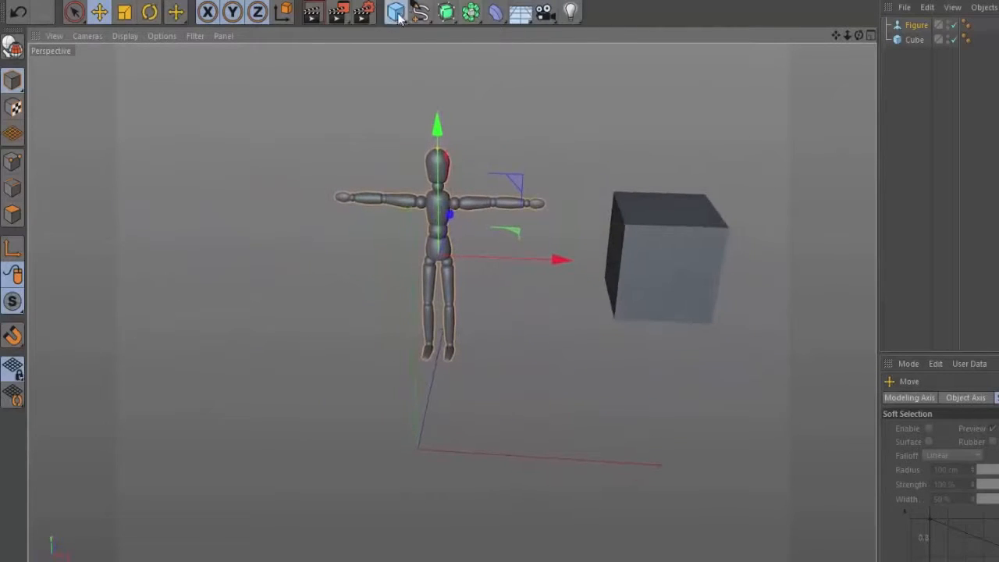
- Add a Landscape primitive and enlarge it beneath the figure and cube to about 1177 cm wide and 1029 cm deep
drag(396, 11, 659, 102)
alt+drag(612, 159, 453, 205)
drag(544, 358, 655, 419)
drag(532, 253, 596, 238)
alt+drag(438, 300, 654, 267)
alt+right_drag(366, 315, 423, 286)
alt+drag(428, 344, 457, 299)
alt+right_drag(457, 299, 405, 329)
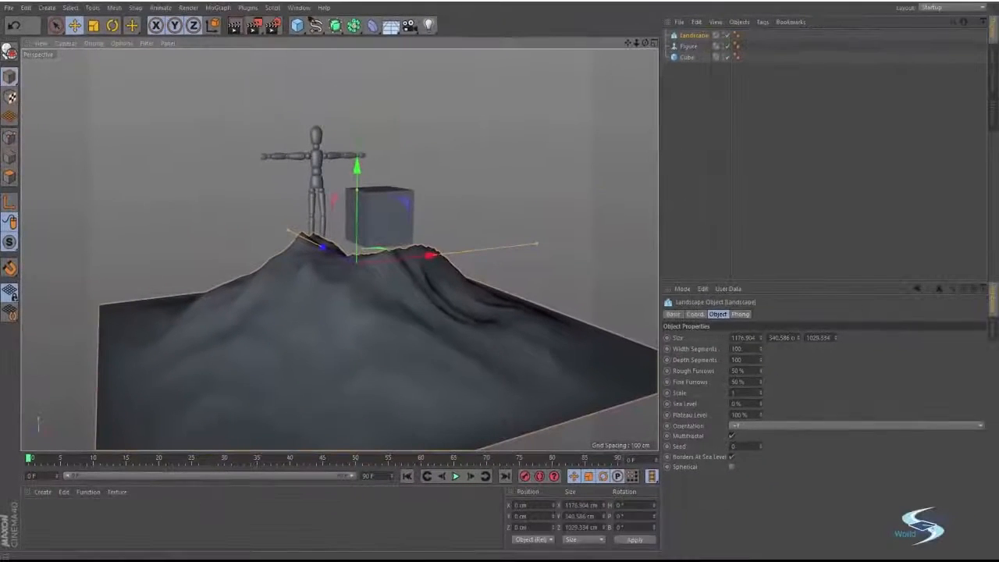
- Set the landscape's width and depth segments to 1000 each
drag(963, 426, 963, 398)
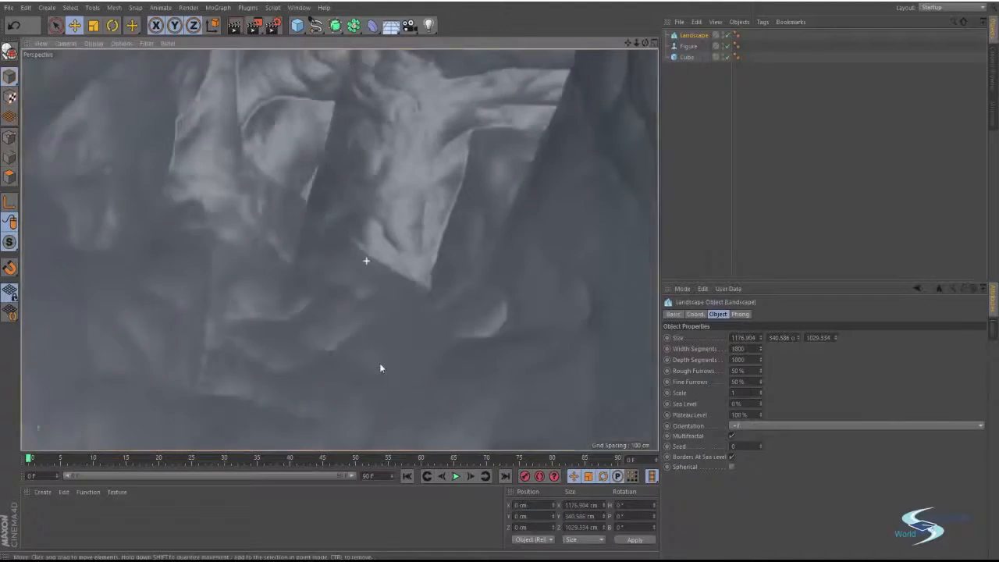
alt+drag(379, 363, 279, 215)
alt+right_drag(278, 214, 276, 279)
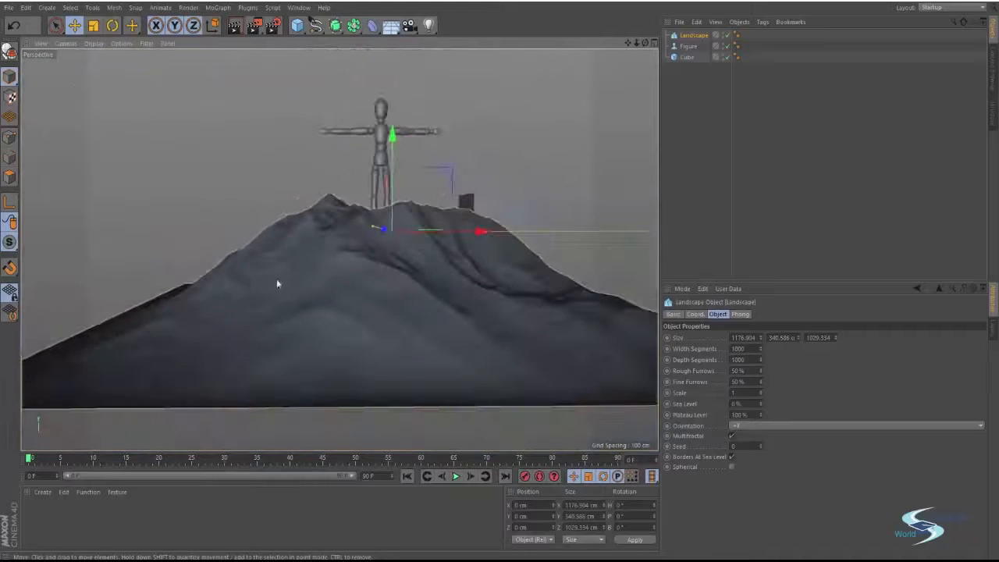
- Frame the figure on the mountain peak and render the viewport as a preview
alt+middle_drag(276, 280, 266, 312)
alt+right_drag(253, 289, 270, 272)
alt+middle_drag(270, 273, 164, 280)
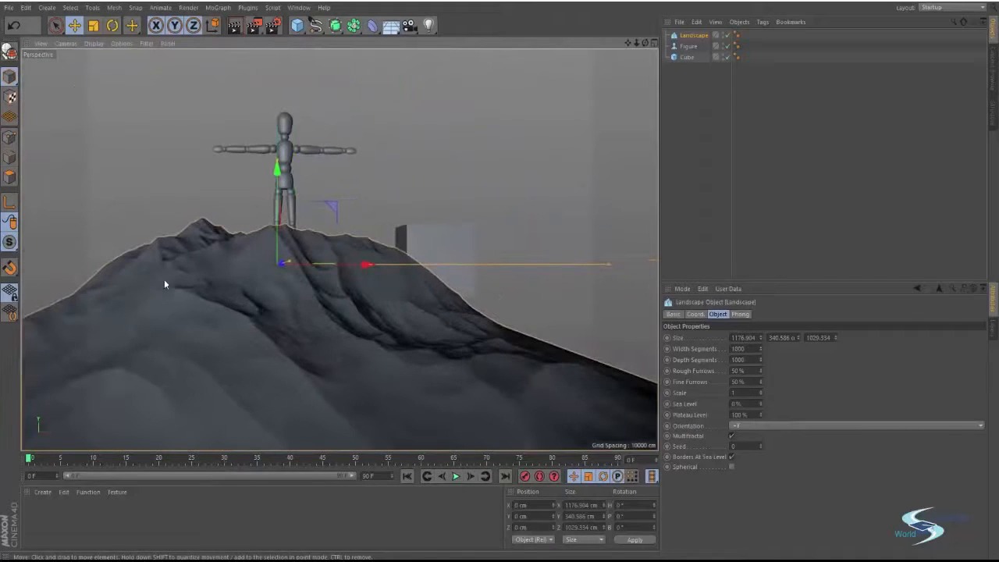
key(ctrl+r)
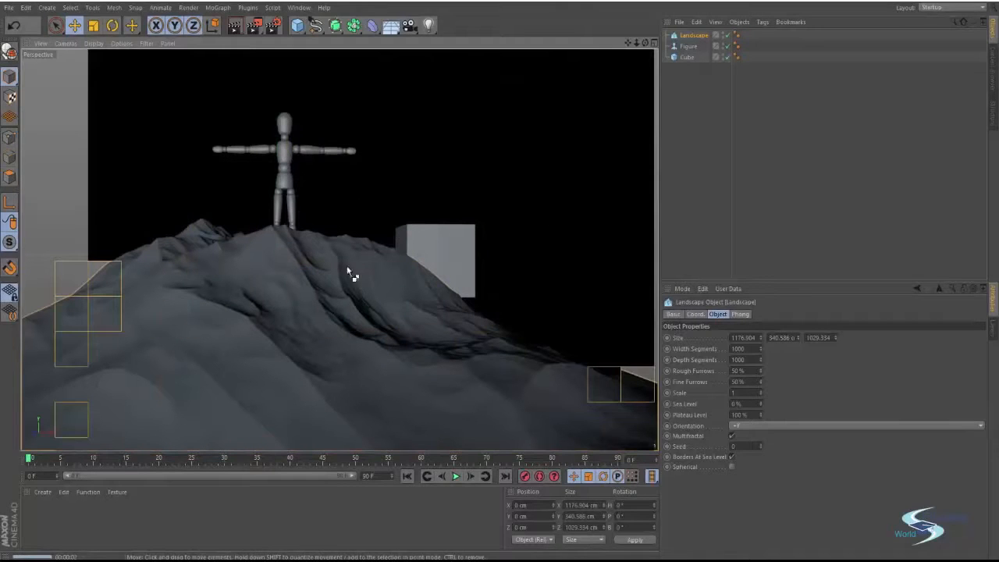
- Draw a curved, loop-shaped Cubic spline through several points in the empty space beside the cube and landscape
alt+drag(435, 239, 397, 300)
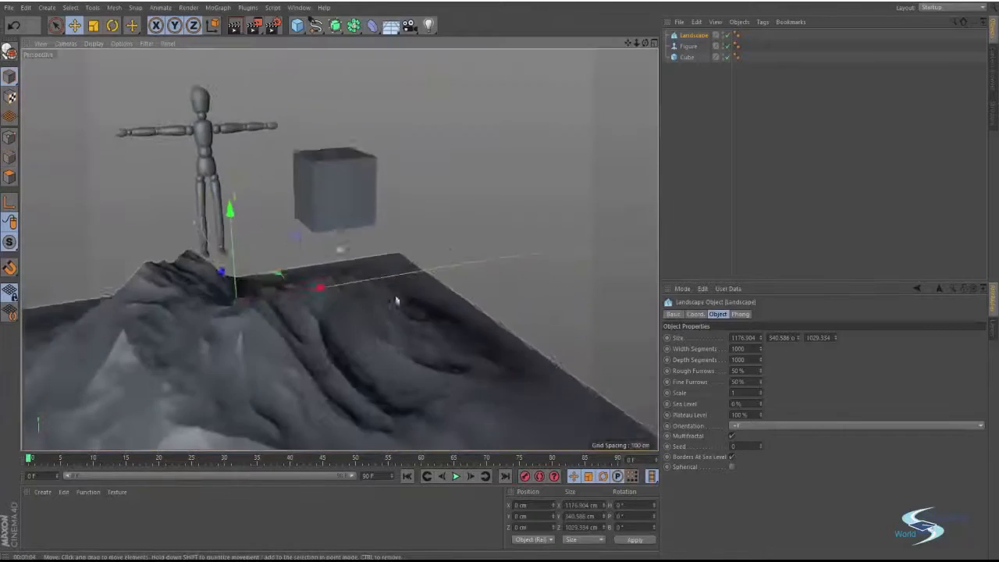
alt+right_drag(396, 301, 338, 252)
alt+drag(339, 252, 335, 125)
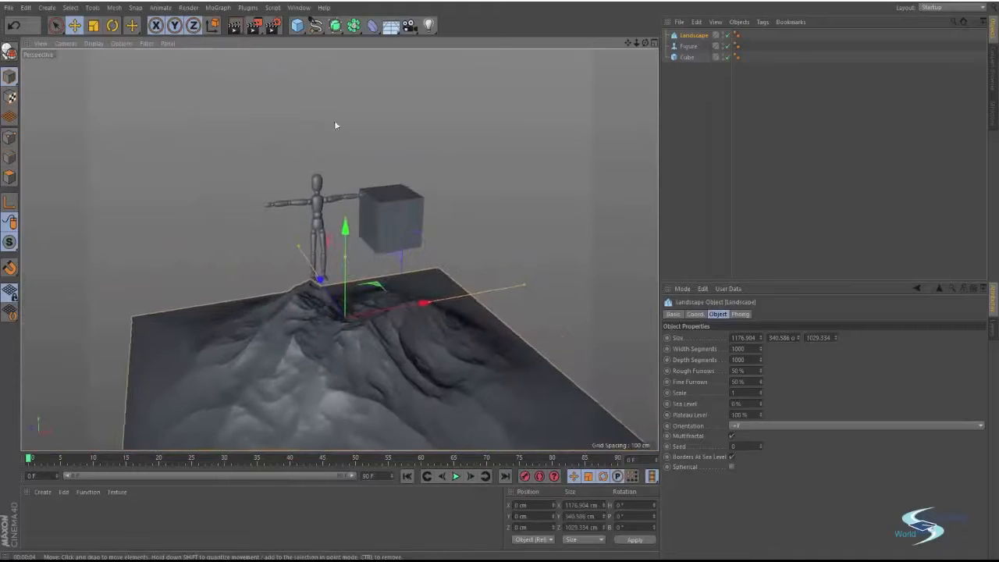
click(316, 25)
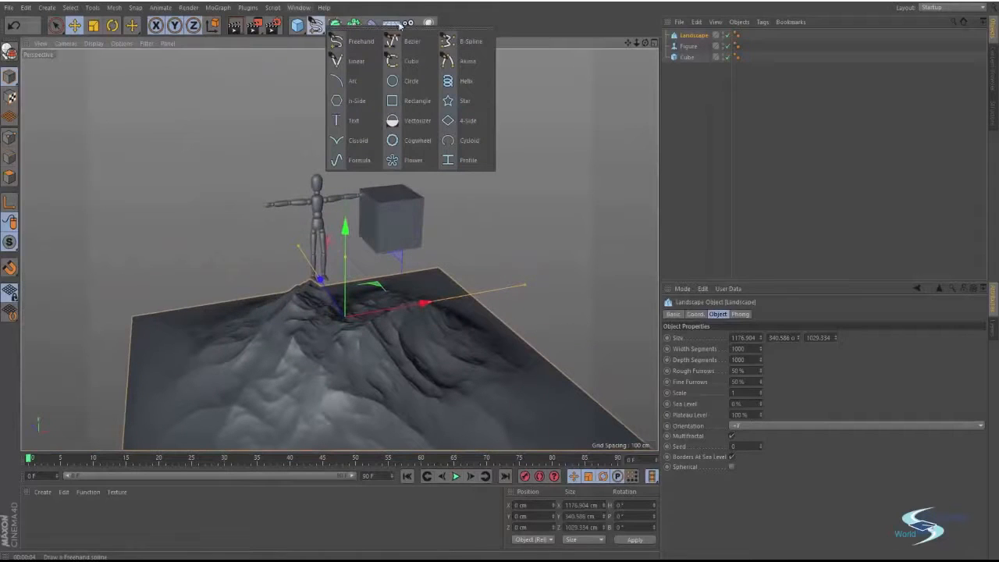
click(399, 63)
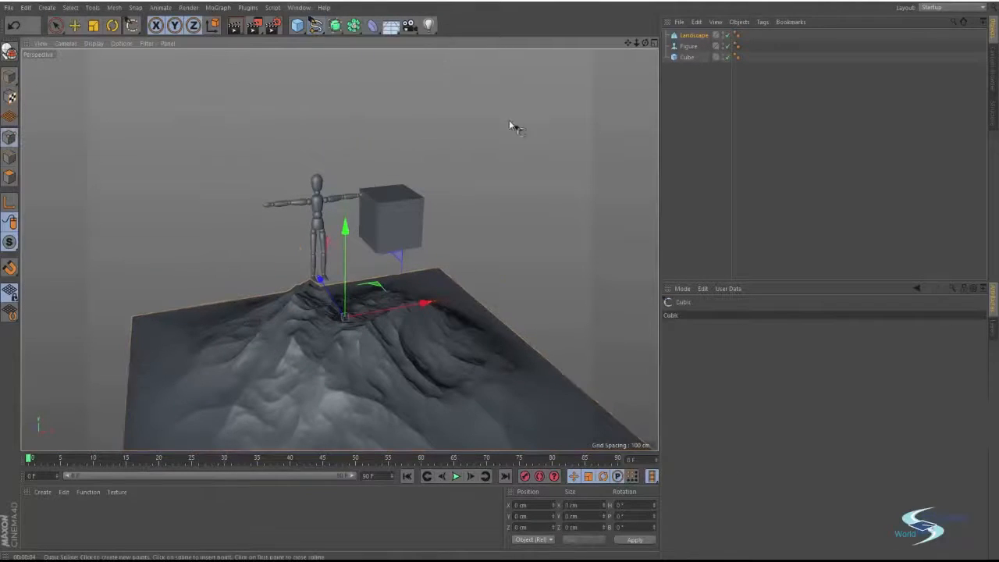
alt+drag(510, 125, 419, 253)
click(516, 238)
click(435, 220)
click(439, 315)
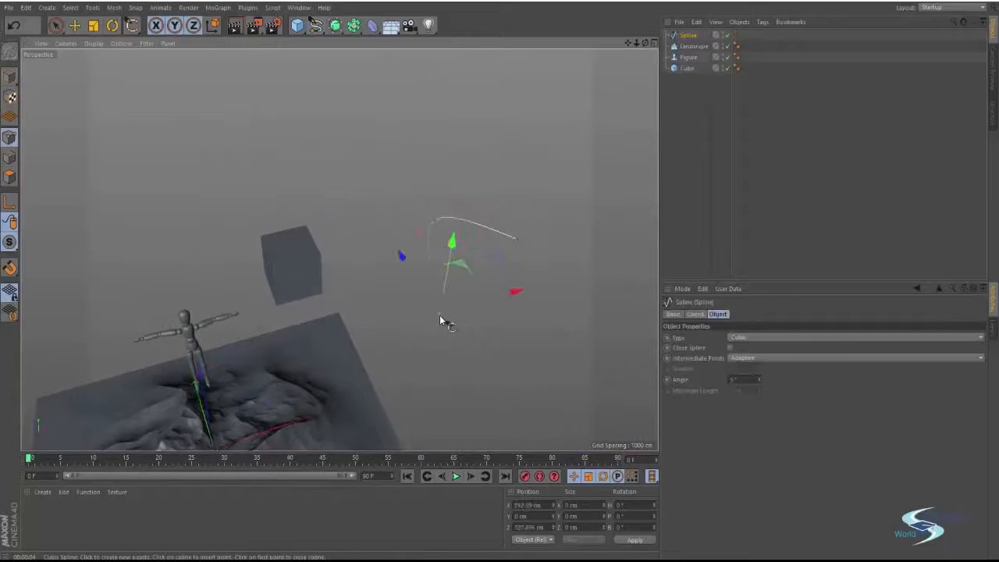
click(574, 326)
click(619, 207)
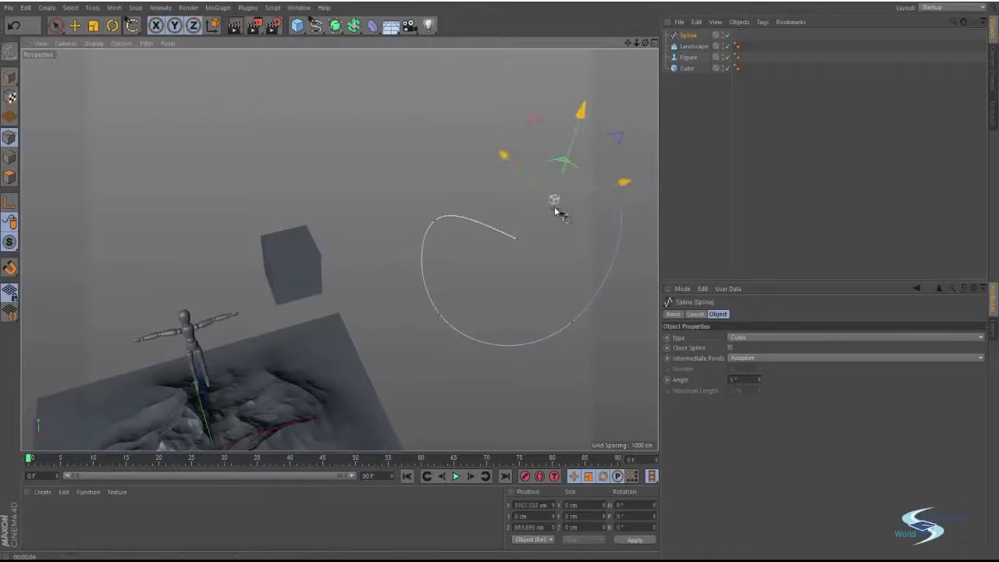
- Close the spline into a continuous loop and select it as an object with the Move tool active
click(730, 347)
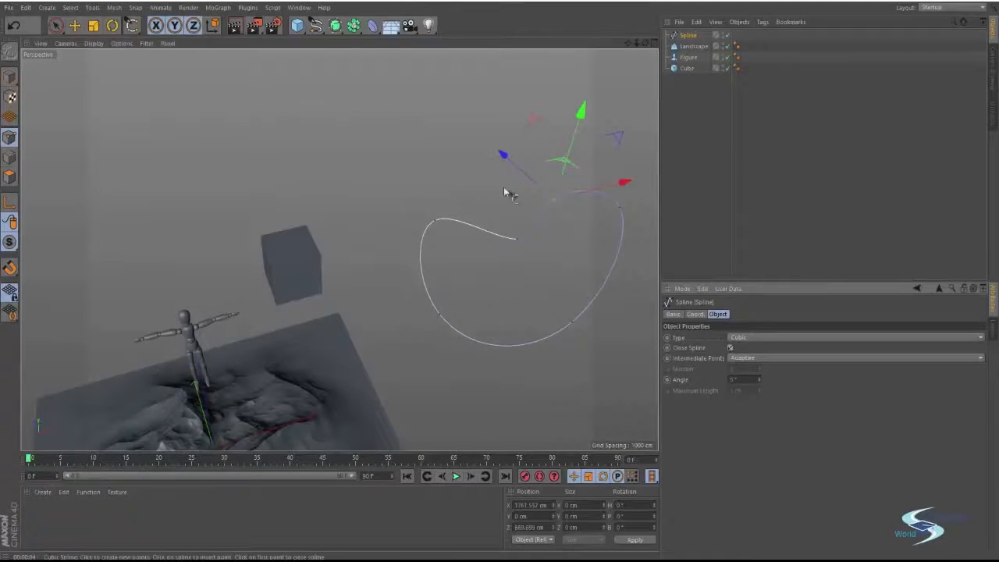
key(e)
click(688, 36)
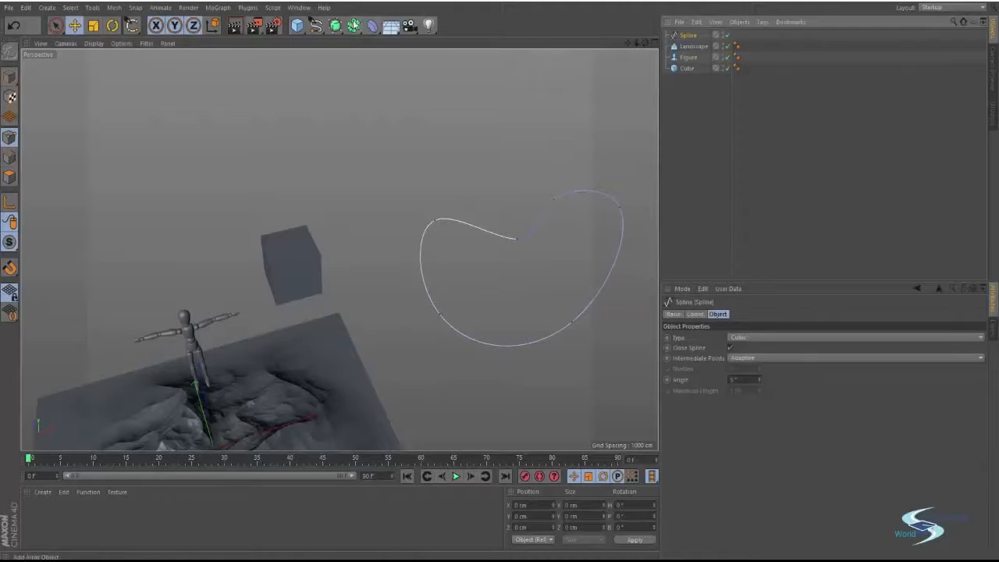
- Place the closed spline inside an Extrude object and extrude it vertically along Y into a tall capped solid
drag(336, 25, 476, 43)
drag(477, 43, 477, 43)
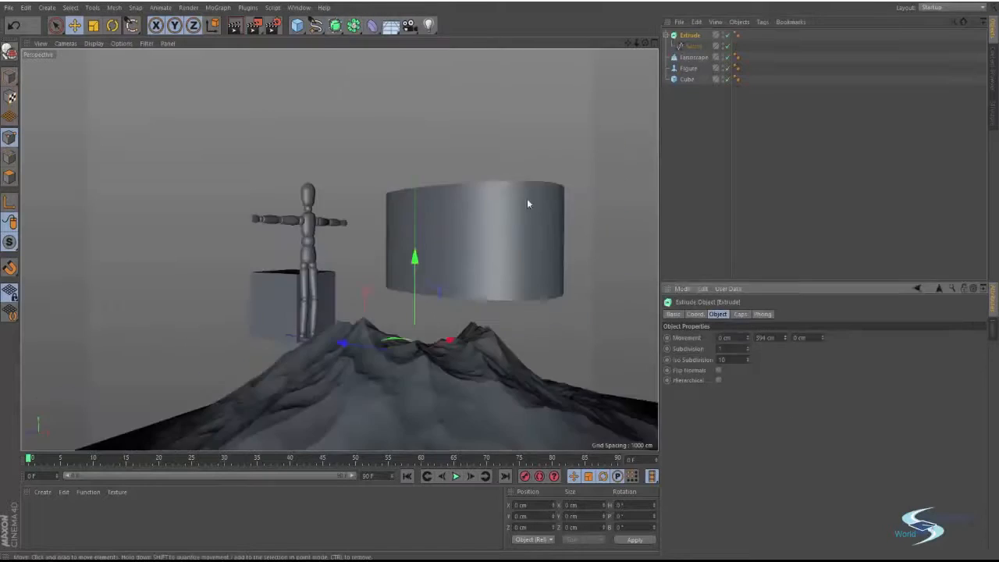
alt+drag(528, 202, 477, 202)
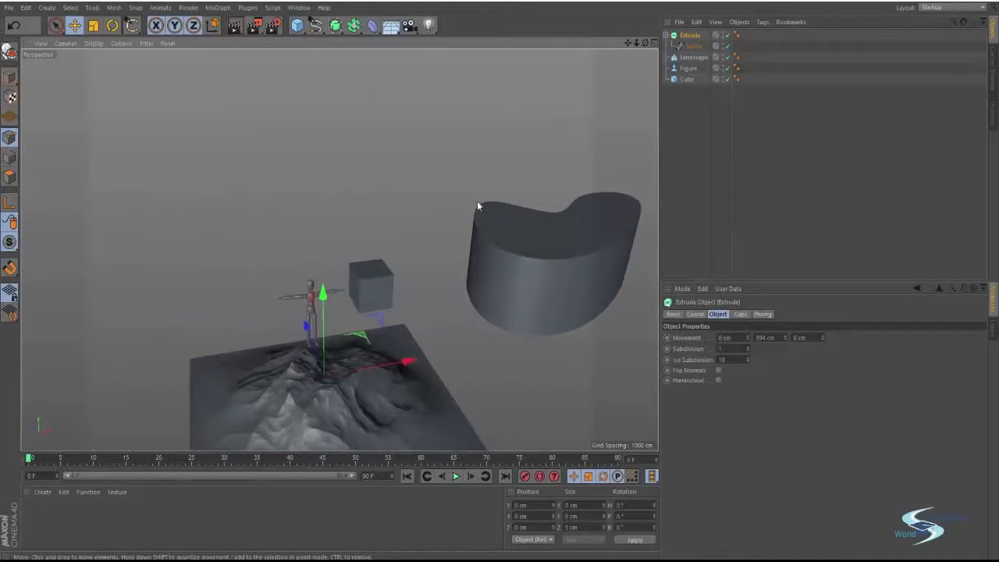
click(684, 113)
- Add a Rectangle spline, move it into the empty space away from the cube, and create two copies spaced along the Z axis
click(336, 25)
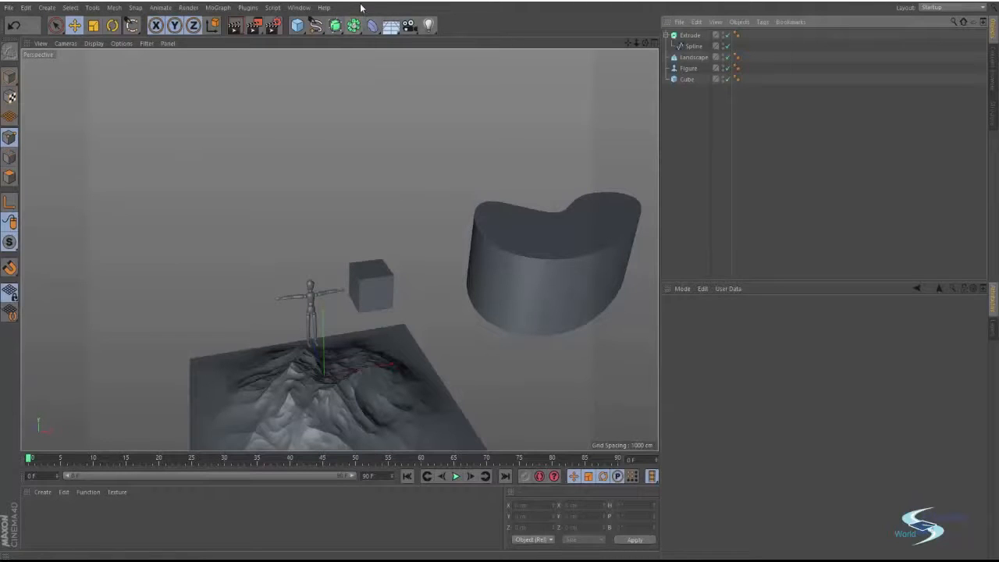
click(337, 25)
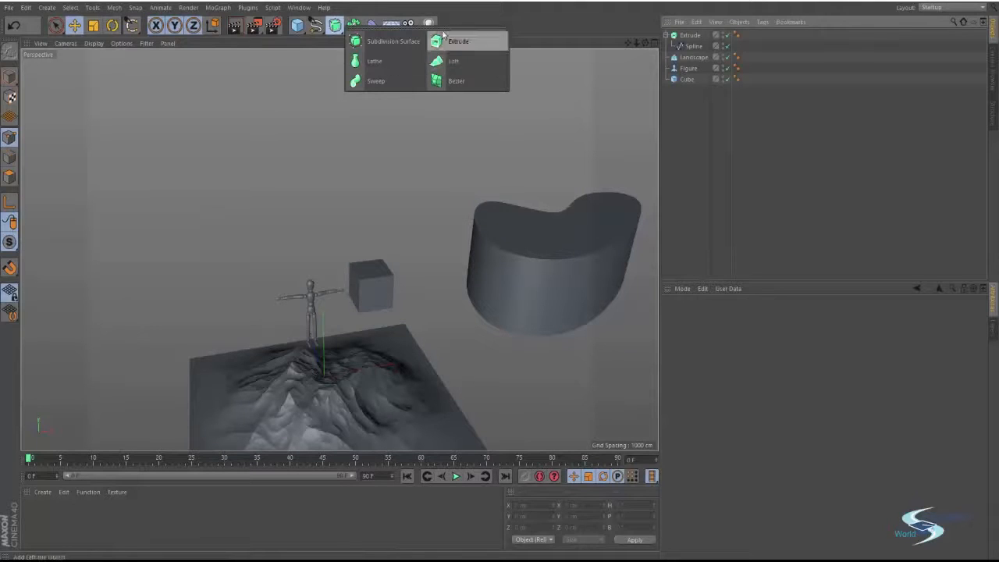
click(315, 25)
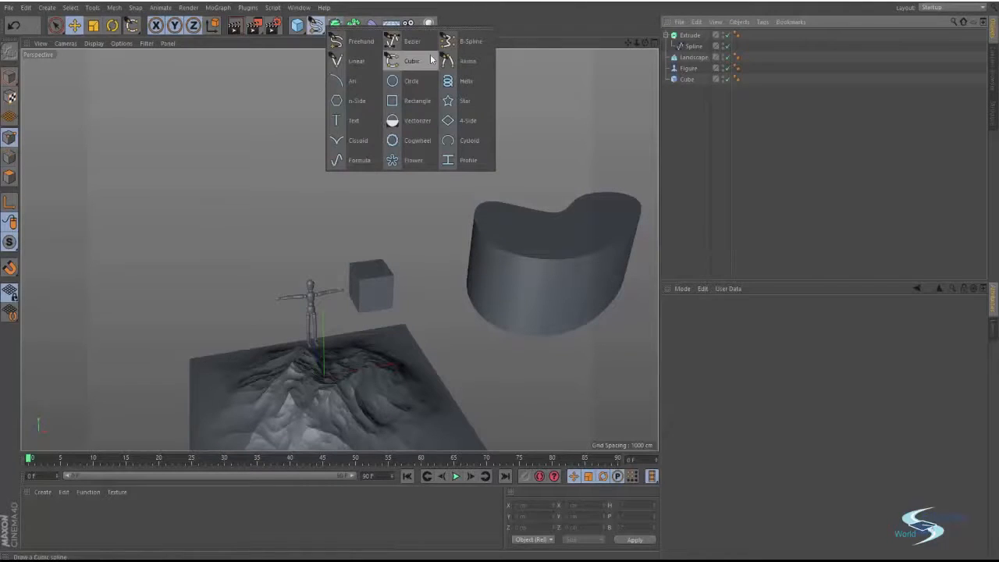
click(419, 101)
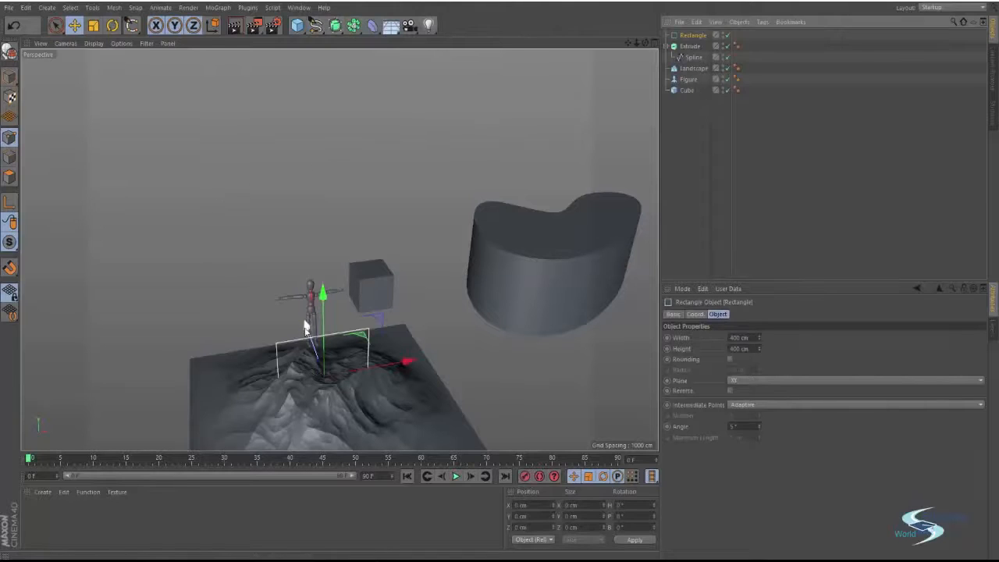
drag(306, 326, 248, 170)
mouse_move(258, 214)
alt+mouse_down()
mouse_move(192, 198)
mouse_move(265, 215)
alt+mouse_up()
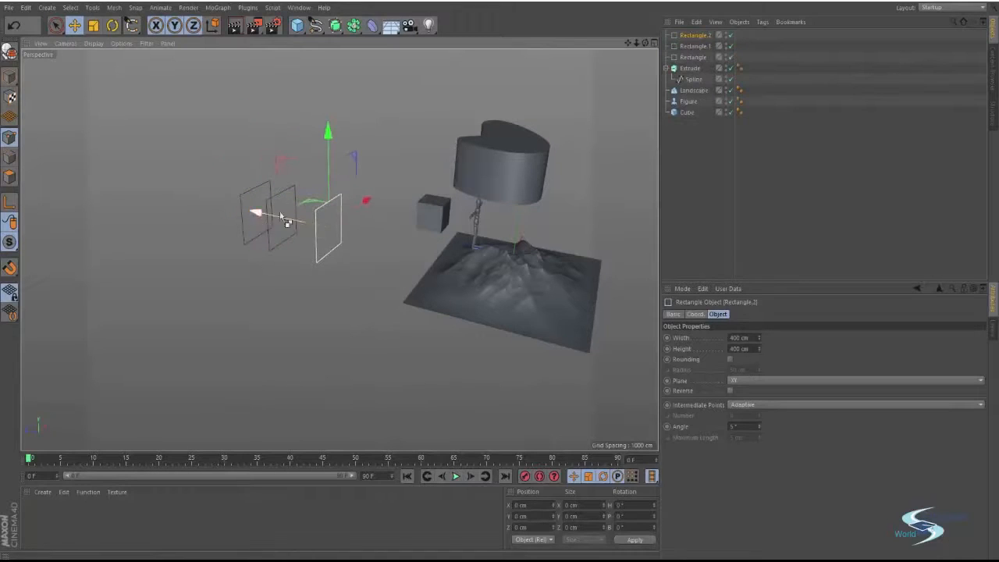
- Raise the rectangle copy at the end of the row and lower the middle one along the Y axis
drag(328, 134, 328, 95)
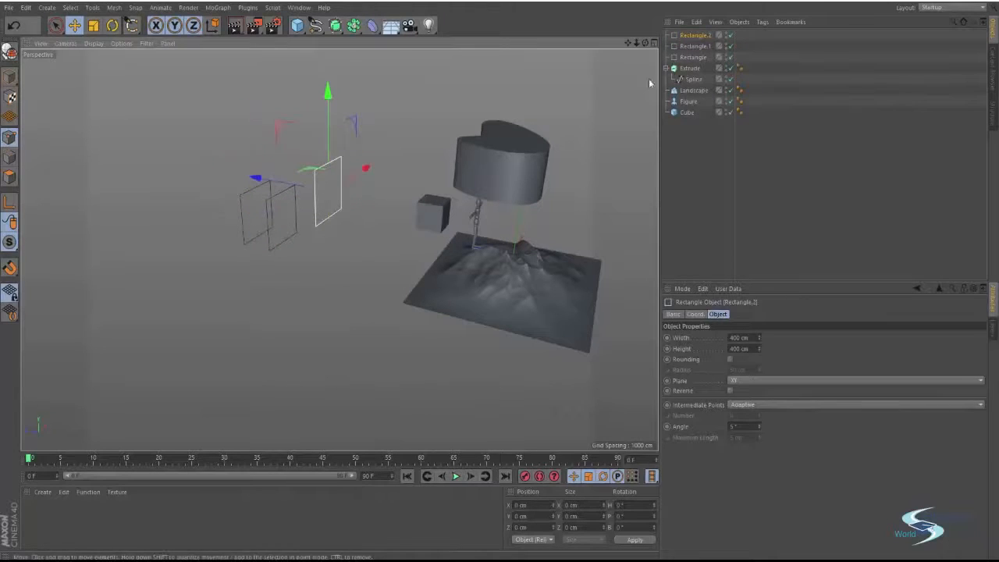
click(696, 48)
drag(278, 136, 278, 169)
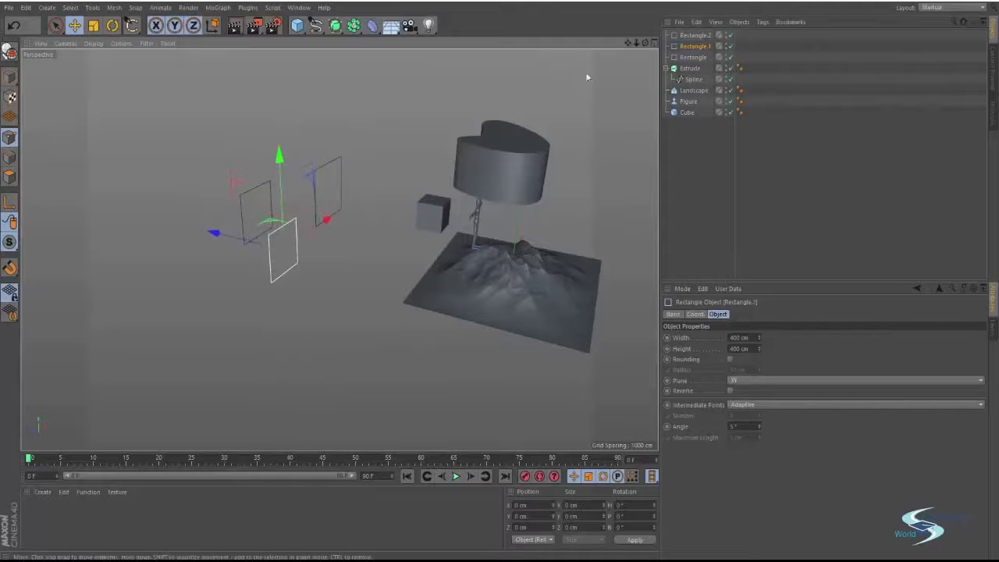
- Add a Loft object and nest all three rectangles under it to form one connected body
click(335, 26)
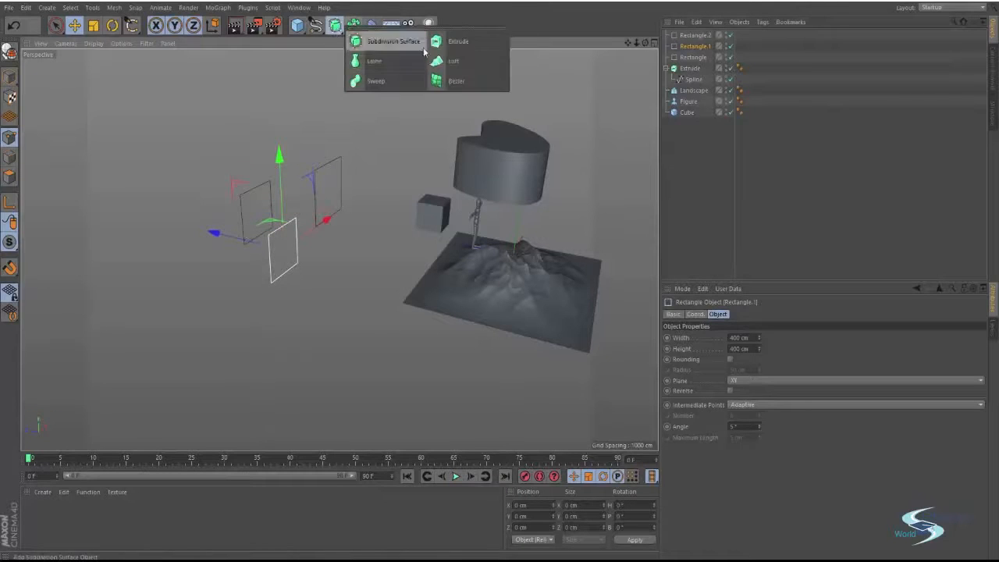
click(449, 62)
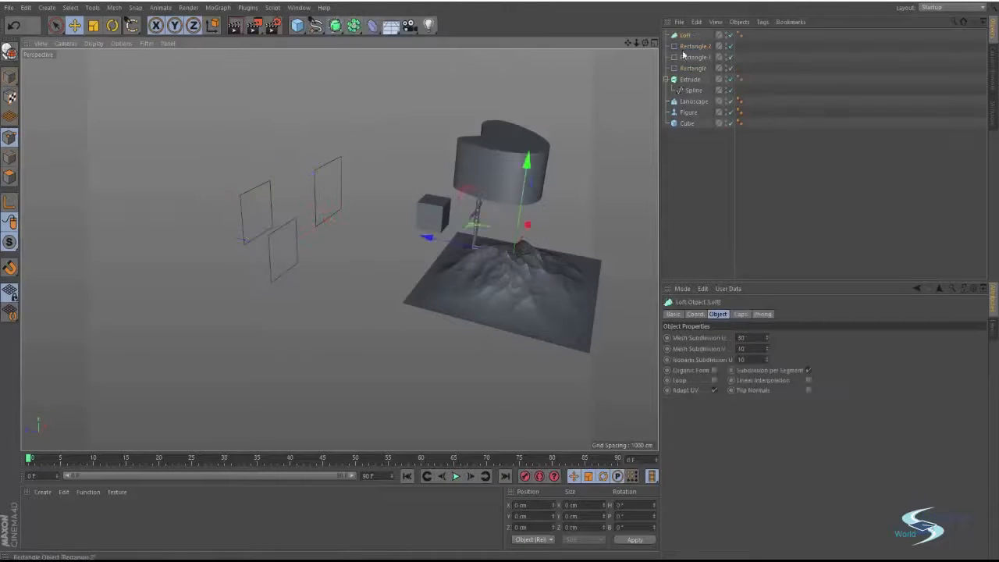
click(692, 69)
shift+click(693, 49)
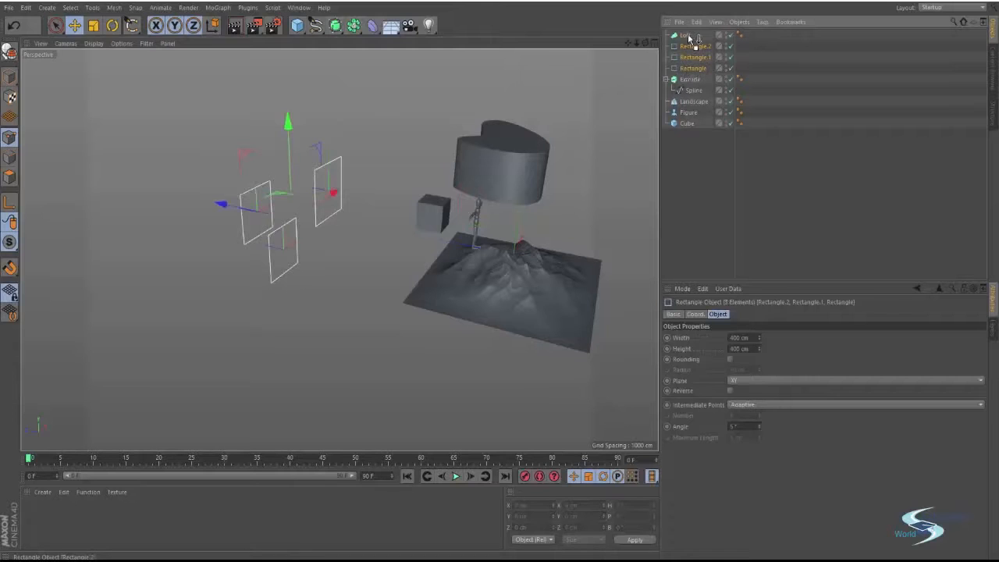
drag(689, 37, 687, 36)
click(551, 206)
- Move the two end rectangles further out from the middle one to stretch the loft into a wide curve
alt+drag(364, 285, 339, 257)
click(692, 46)
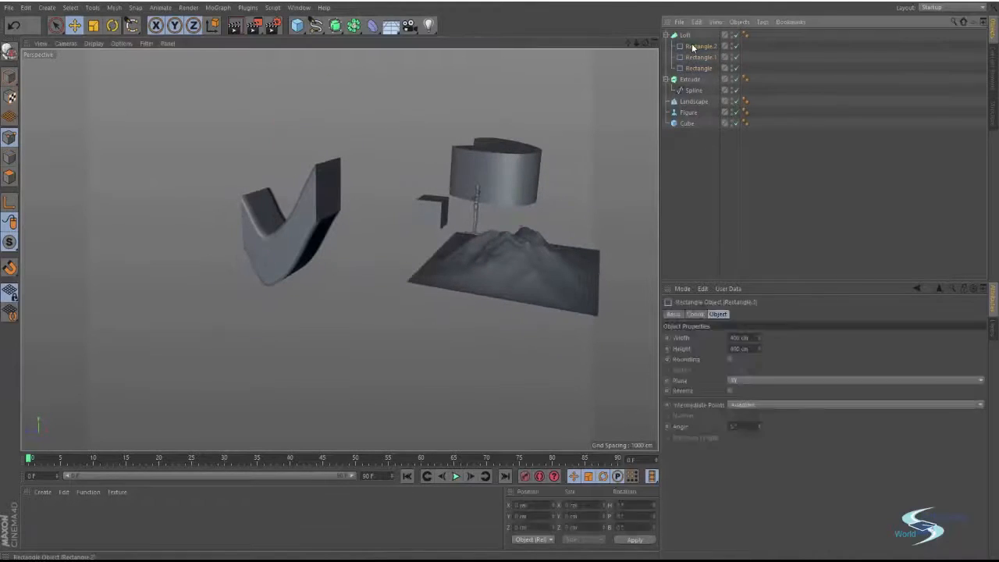
drag(289, 122, 347, 102)
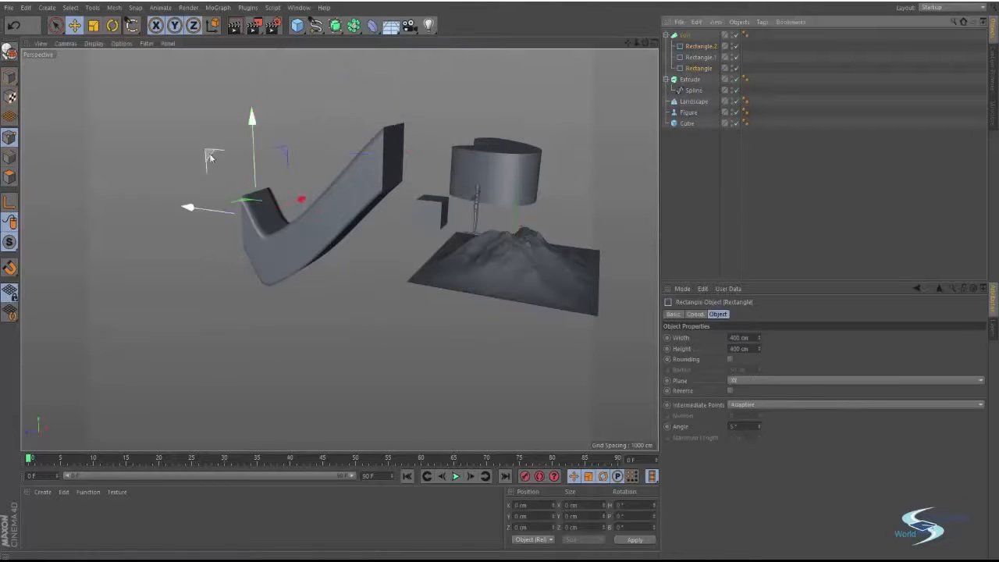
drag(210, 157, 115, 113)
alt+drag(363, 192, 413, 159)
click(687, 160)
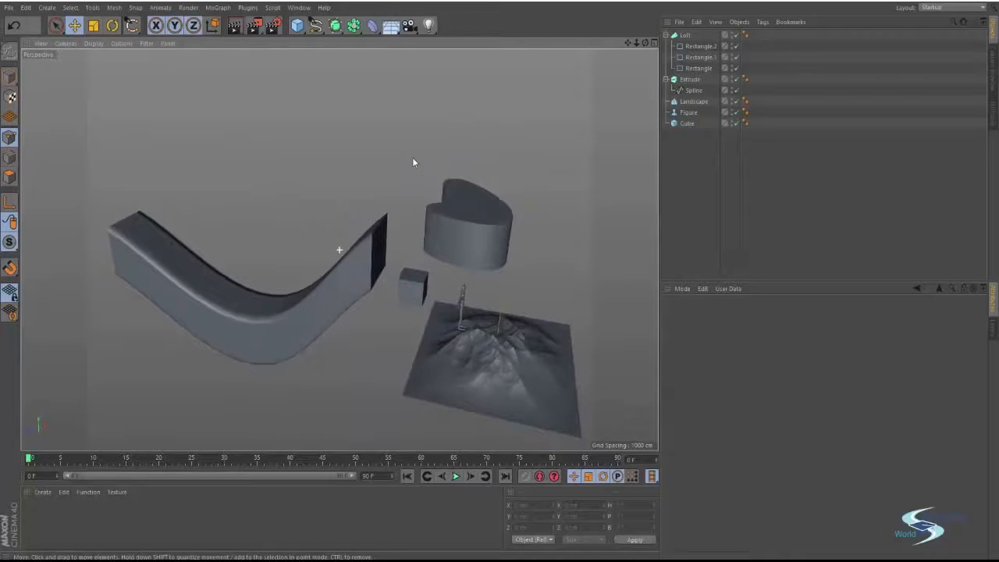
- Set both the start and end caps of the Loft object to Fillet Cap
click(686, 35)
click(738, 314)
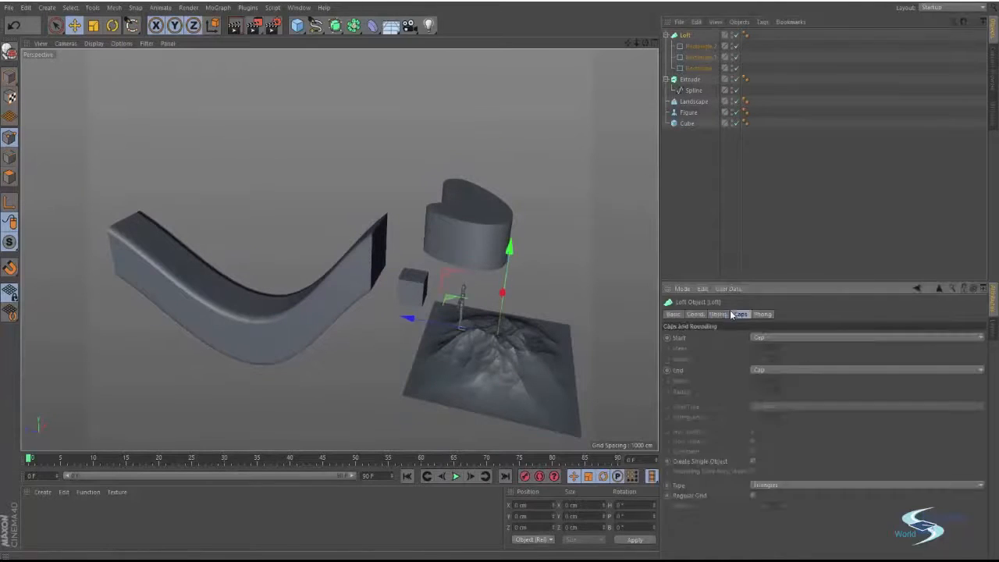
click(759, 370)
click(766, 414)
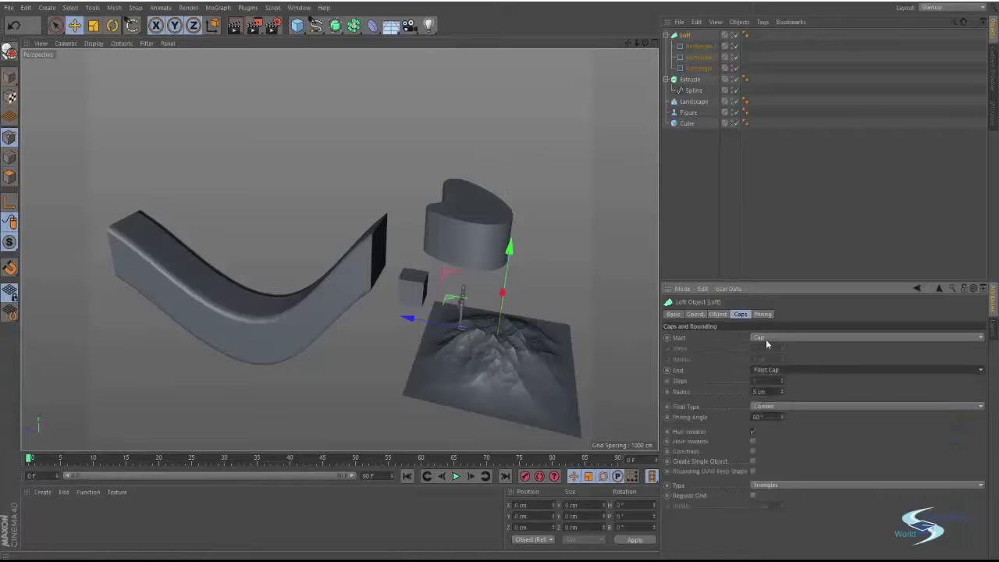
click(765, 338)
click(770, 382)
- Round the loft's ends by raising the start cap to 9 steps with a larger radius and increasing the end cap's steps
alt+right_drag(362, 232, 508, 189)
alt+drag(460, 229, 402, 228)
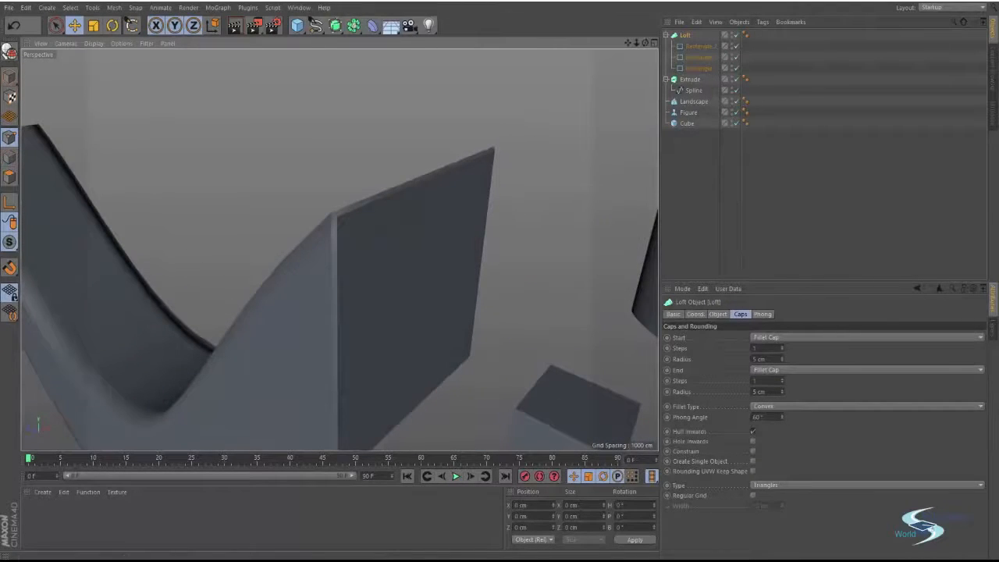
drag(783, 349, 782, 348)
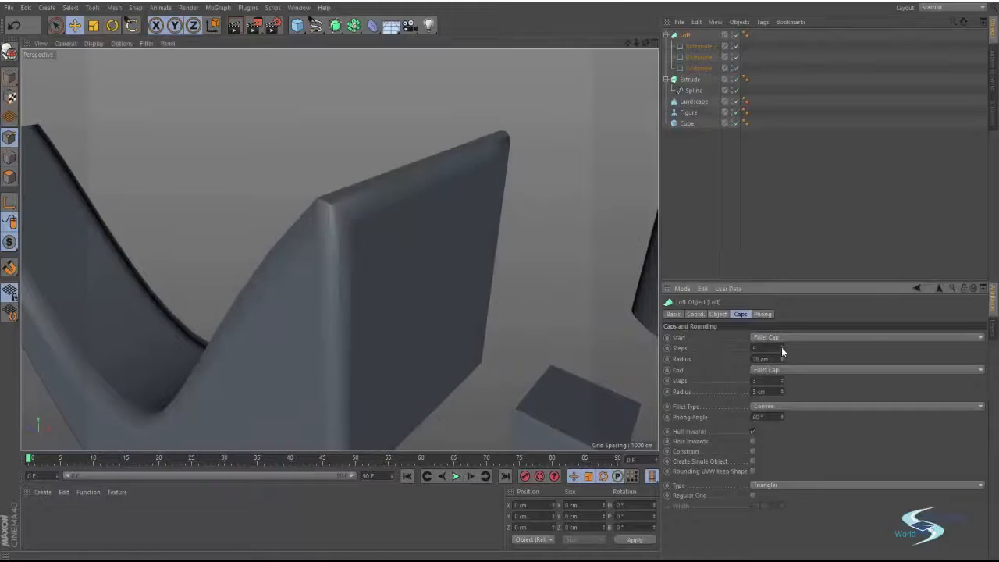
- Delete the Loft object together with its three rectangles
alt+drag(350, 224, 432, 252)
alt+right_drag(333, 223, 233, 267)
alt+middle_drag(290, 273, 450, 304)
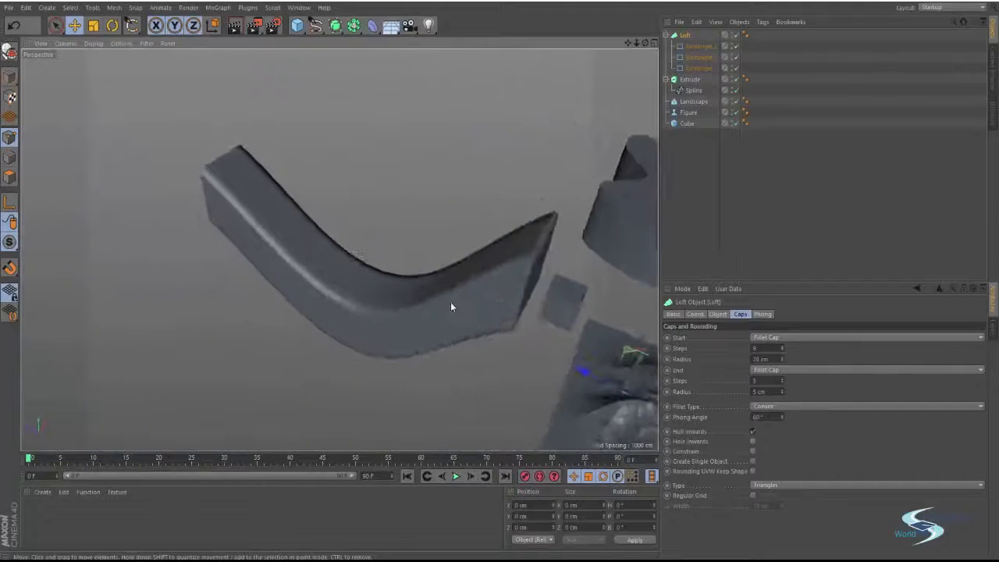
alt+drag(451, 304, 416, 255)
alt+right_drag(416, 255, 413, 273)
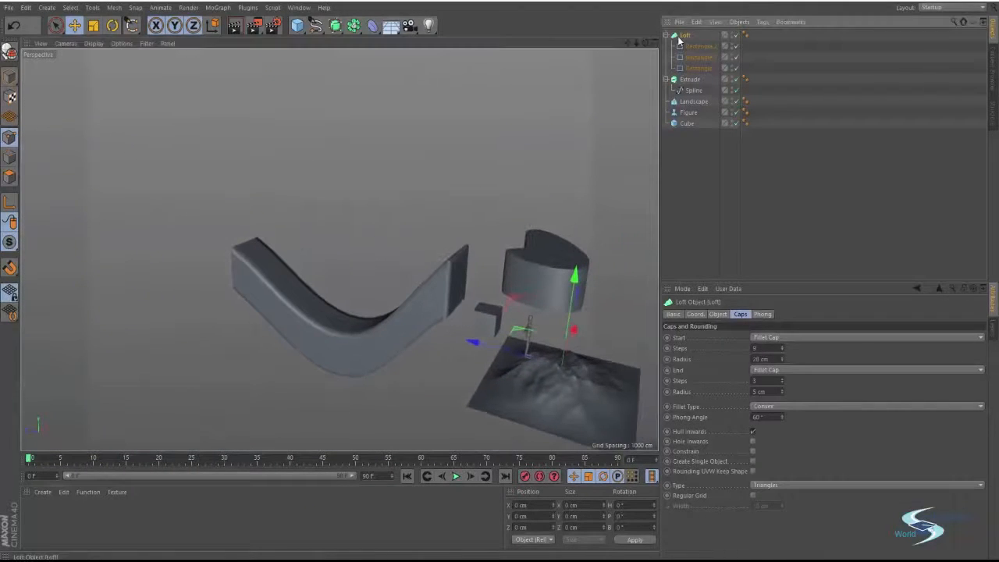
key(Delete)
alt+drag(360, 110, 356, 169)
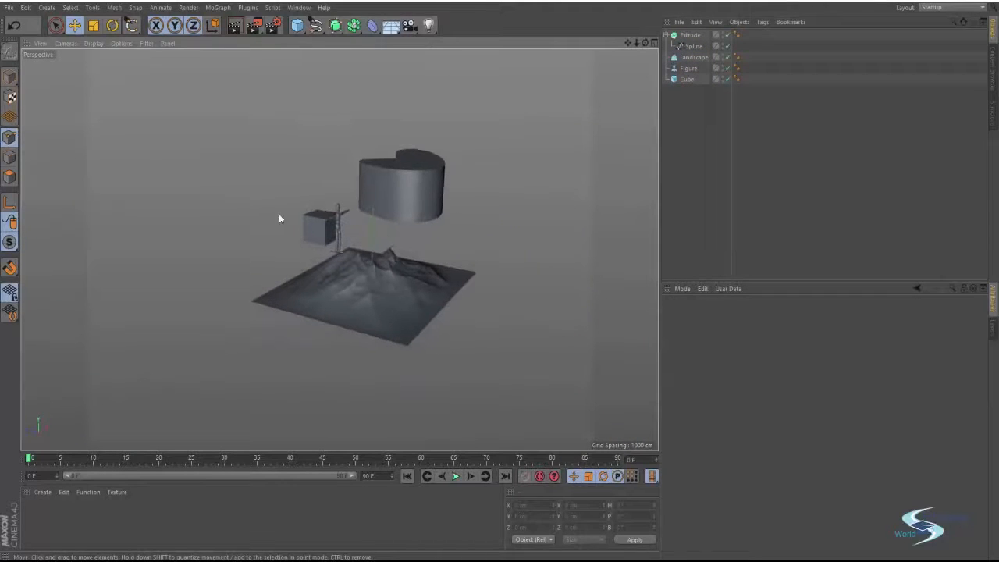
- Select the cube and convert it from a parametric primitive into an editable polygon object
alt+drag(279, 219, 350, 241)
alt+right_drag(348, 238, 468, 191)
alt+drag(340, 205, 211, 227)
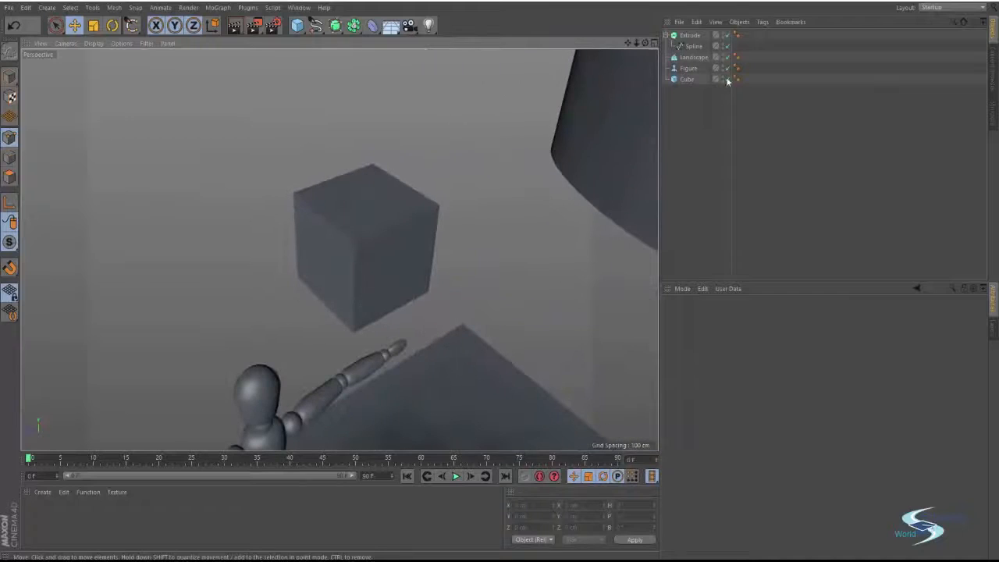
click(687, 81)
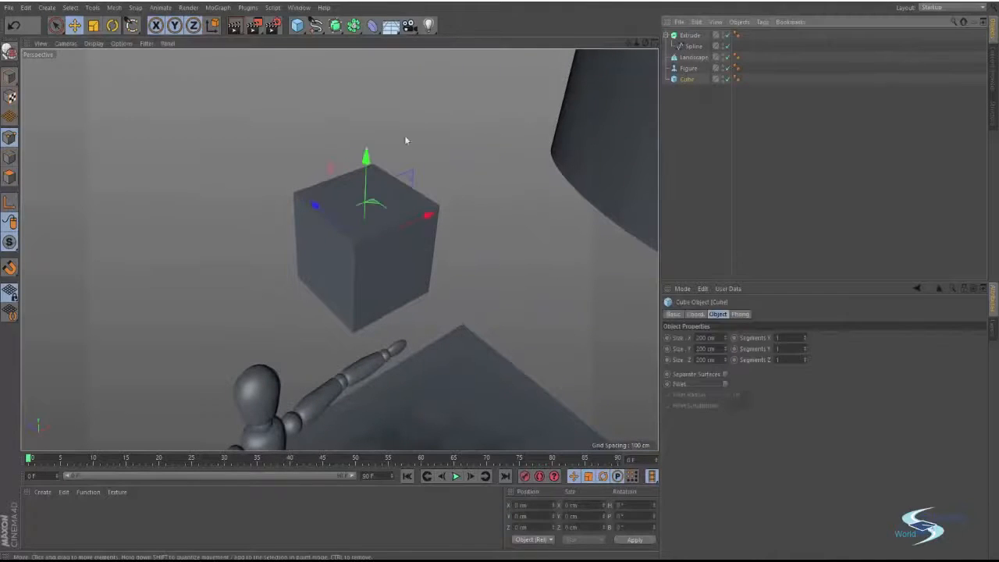
click(297, 25)
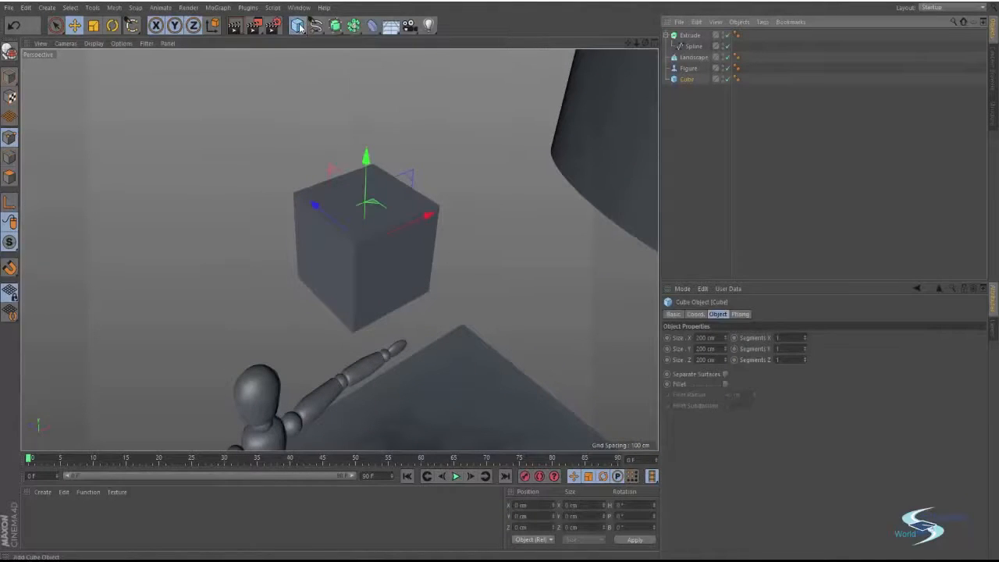
alt+drag(410, 186, 261, 225)
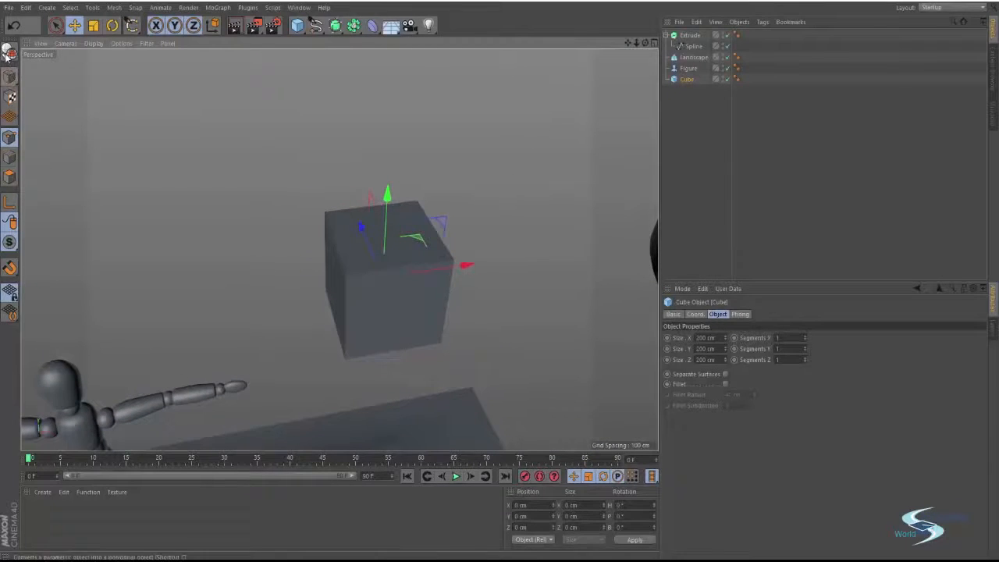
click(8, 52)
- Reshape the cube by moving two opposite top corner points outward from their original positions
click(348, 276)
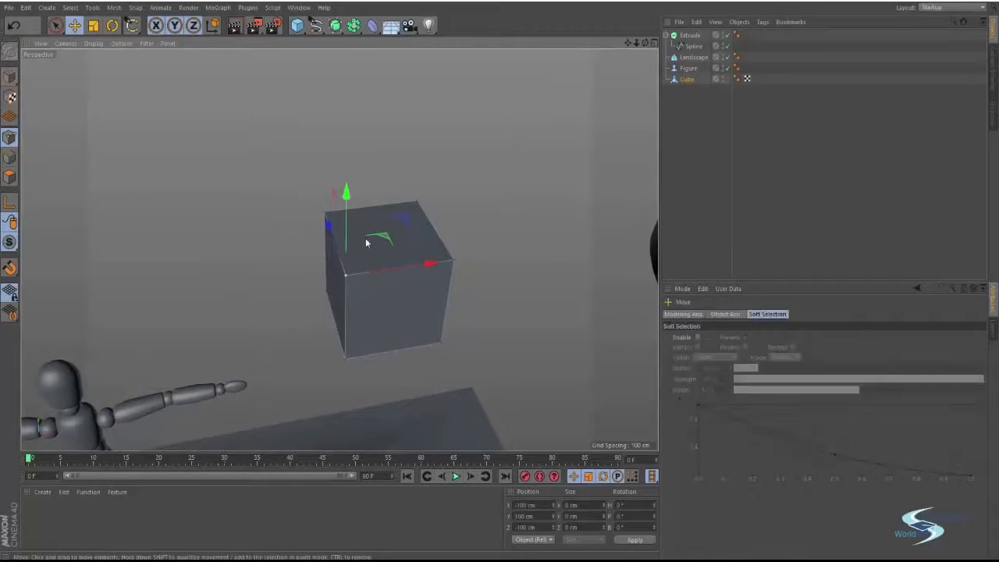
drag(349, 275, 310, 314)
click(417, 201)
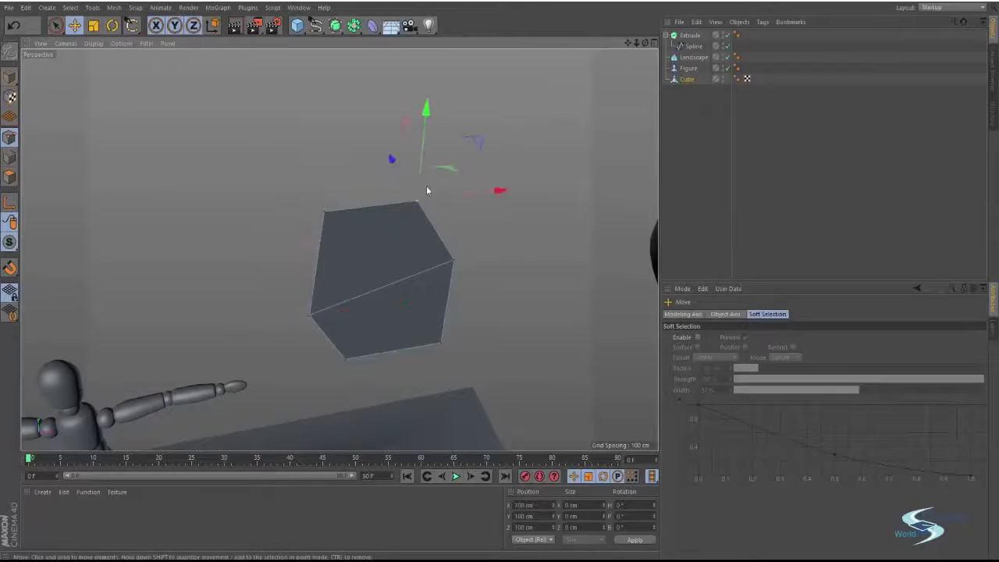
drag(448, 170, 486, 143)
alt+drag(435, 254, 373, 213)
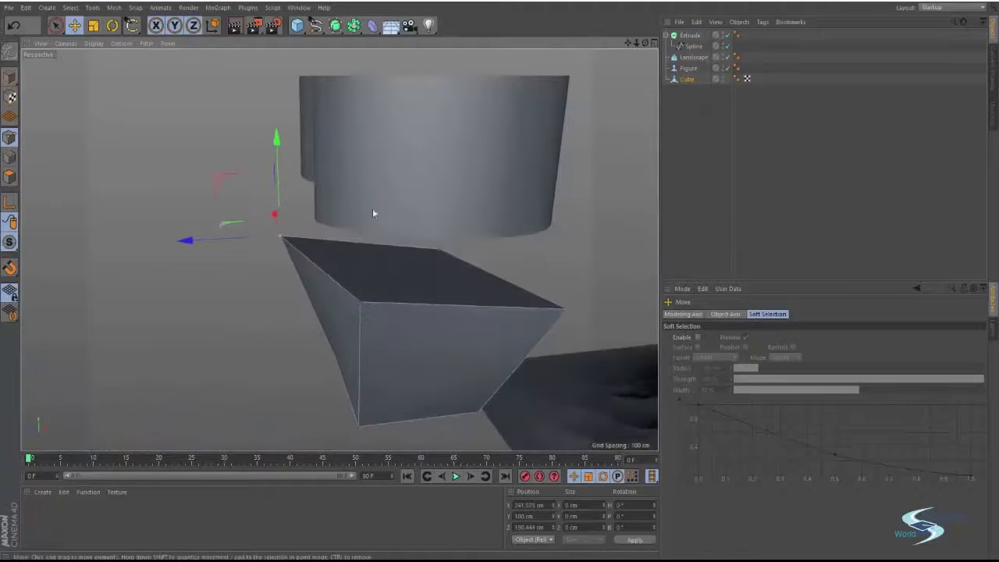
- Switch to polygon editing and delete the cube's top face to open the box
click(11, 178)
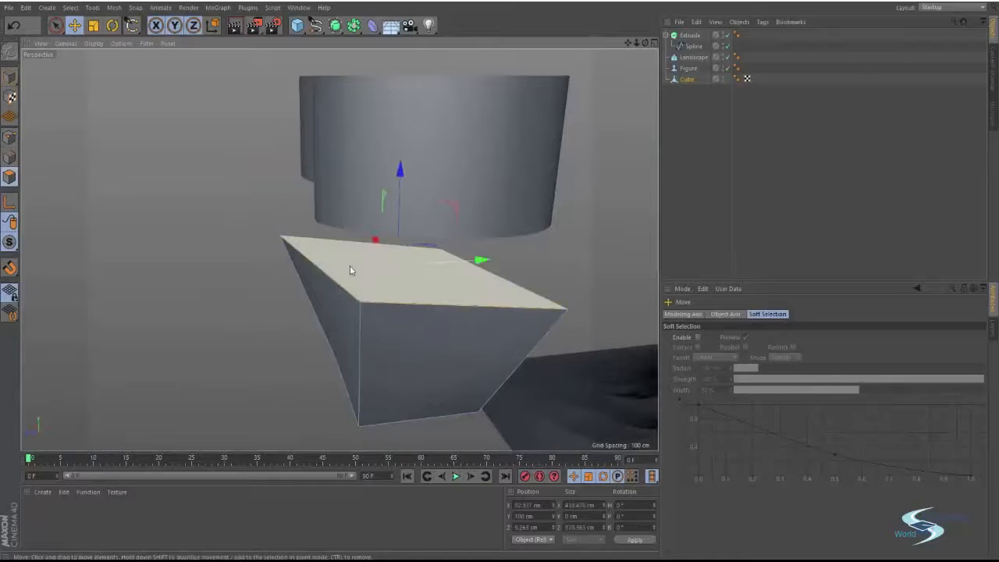
key(Delete)
alt+drag(344, 273, 232, 289)
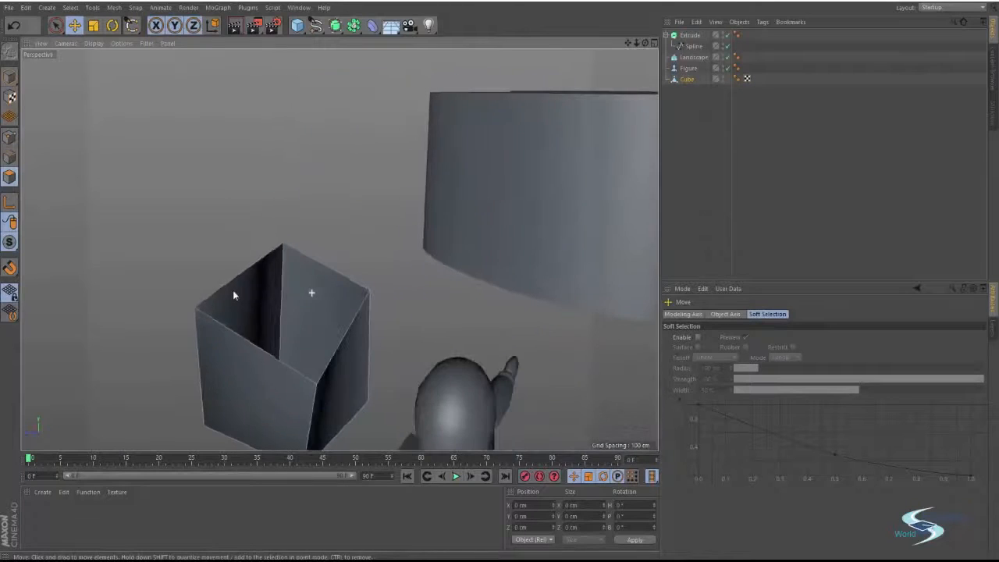
- Switch to edge editing, select one edge of the open rim, and pull it outward to widen the box
key(Return)
key(Return)
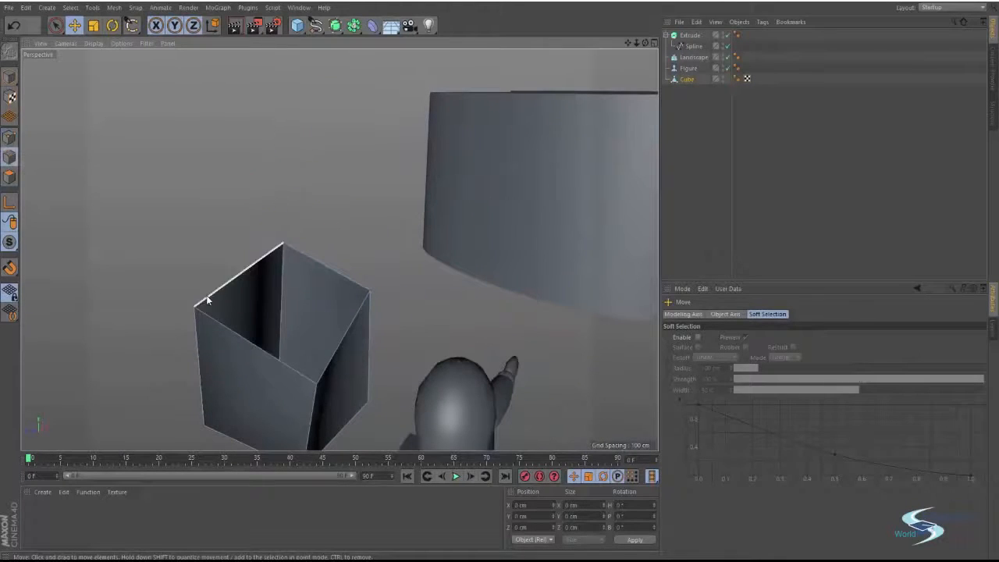
click(222, 292)
middle_click(308, 293)
middle_click(256, 222)
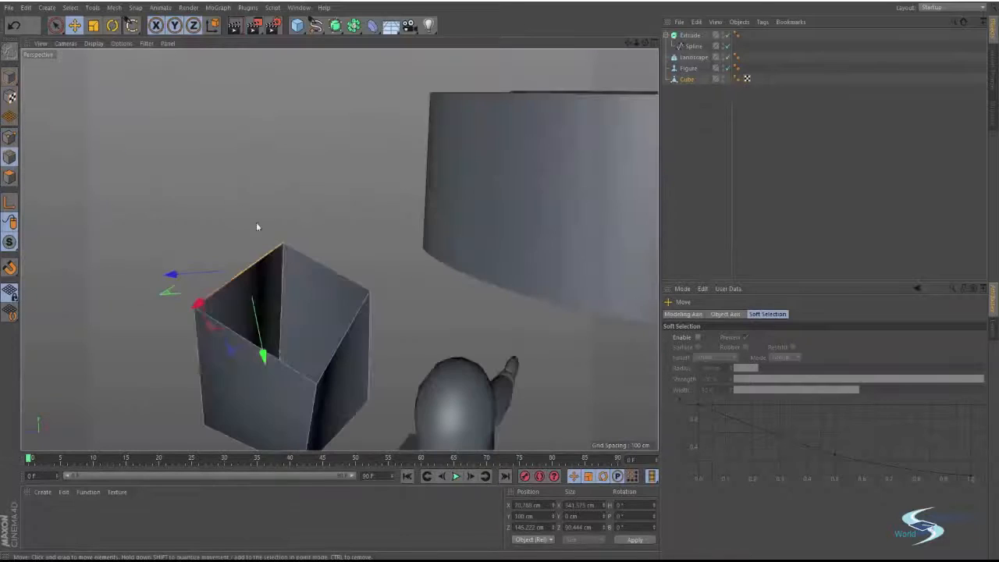
alt+drag(256, 221, 403, 289)
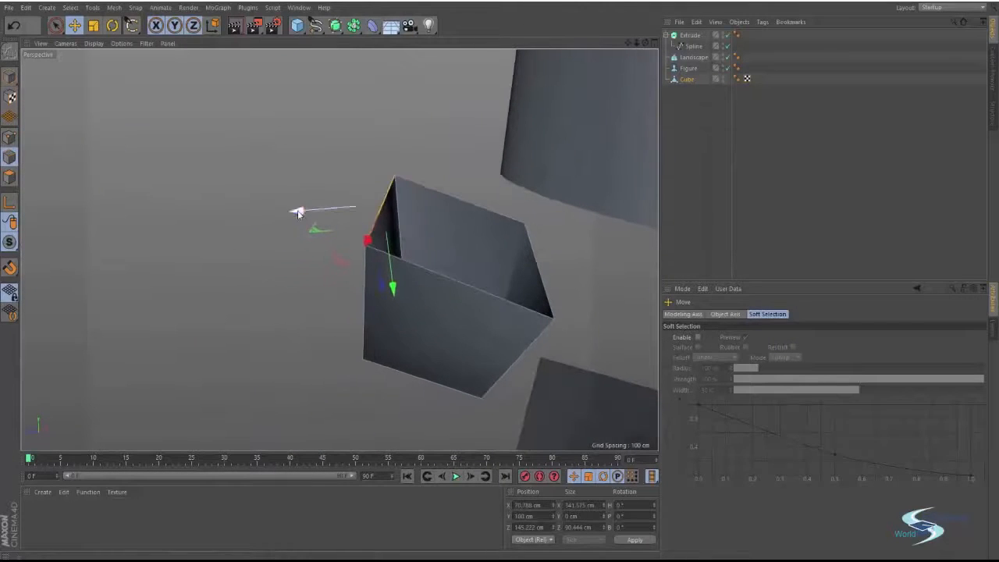
drag(298, 210, 206, 215)
alt+drag(370, 232, 418, 249)
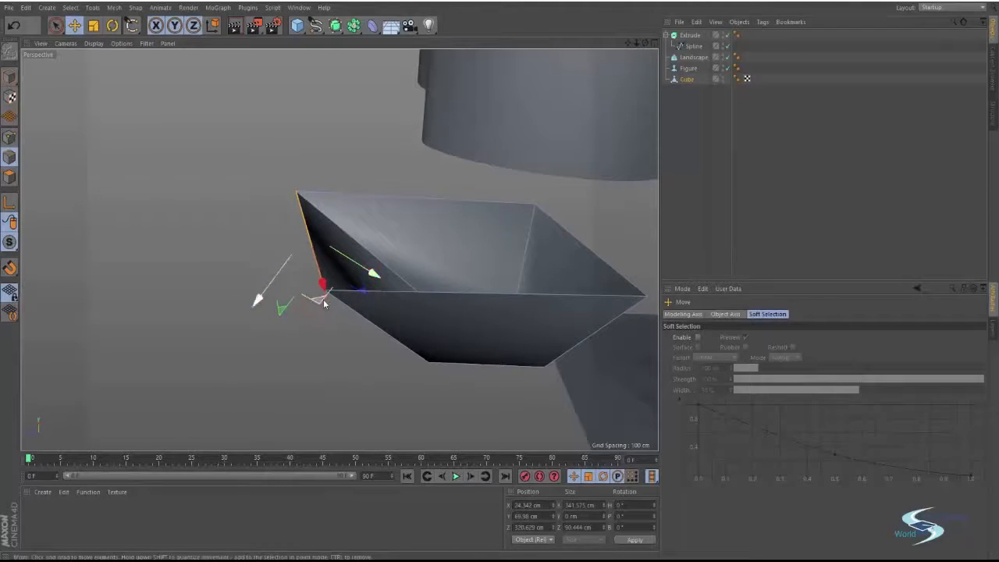
- Select one bottom edge of the open box and pull it outward to skew the base
click(221, 238)
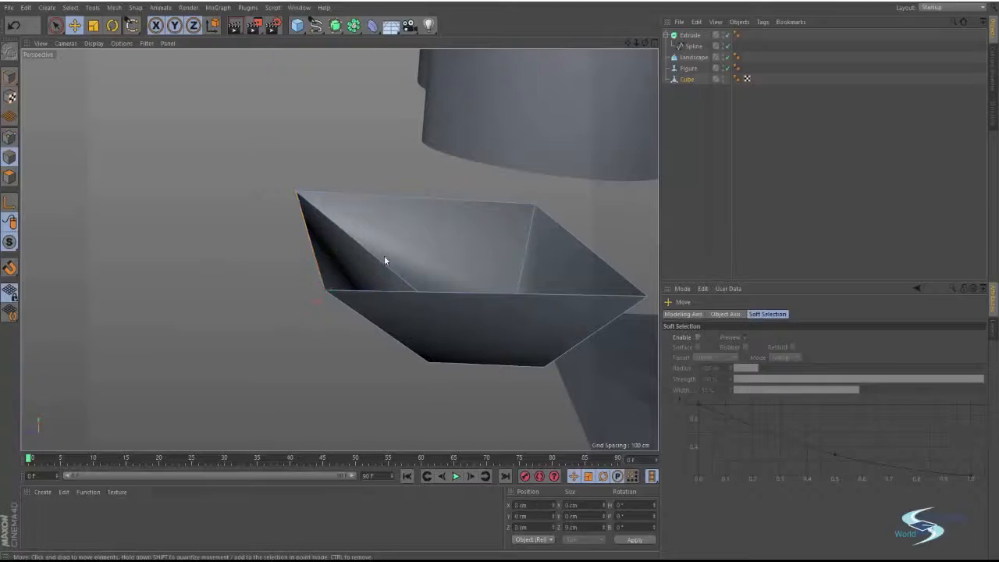
alt+drag(427, 256, 277, 329)
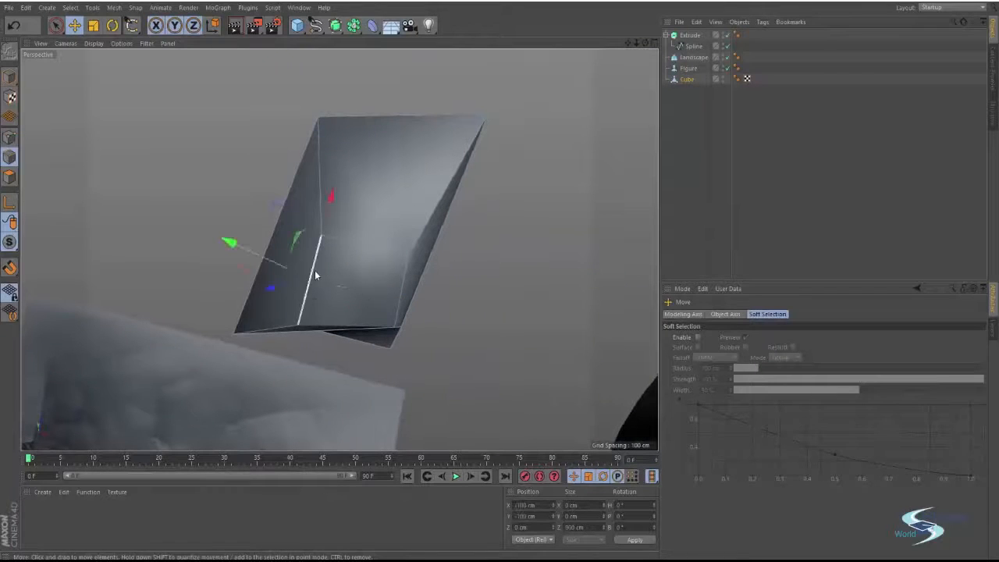
drag(245, 249, 217, 233)
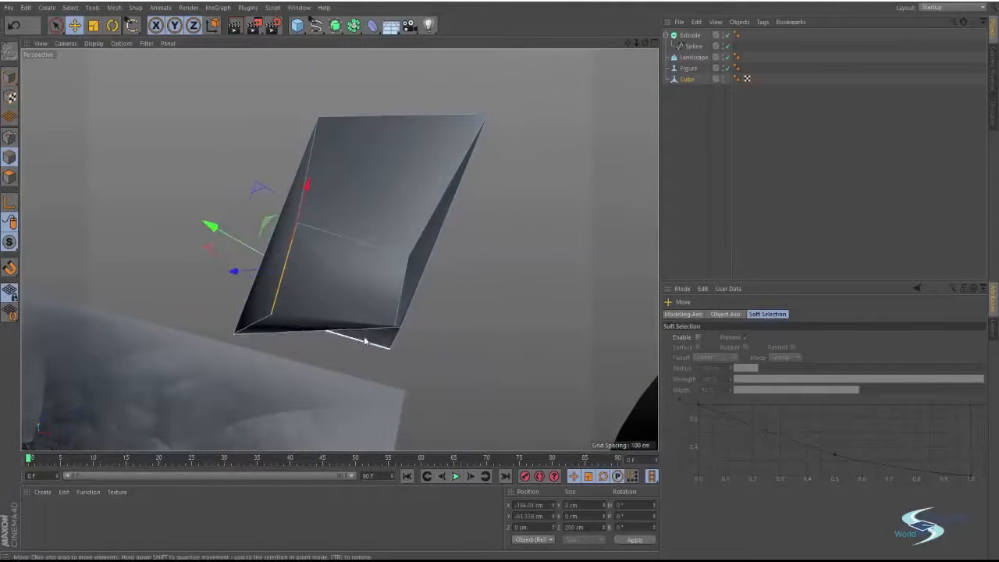
- Switch to point editing and move several corner points of the open box's rim to new positions
click(11, 138)
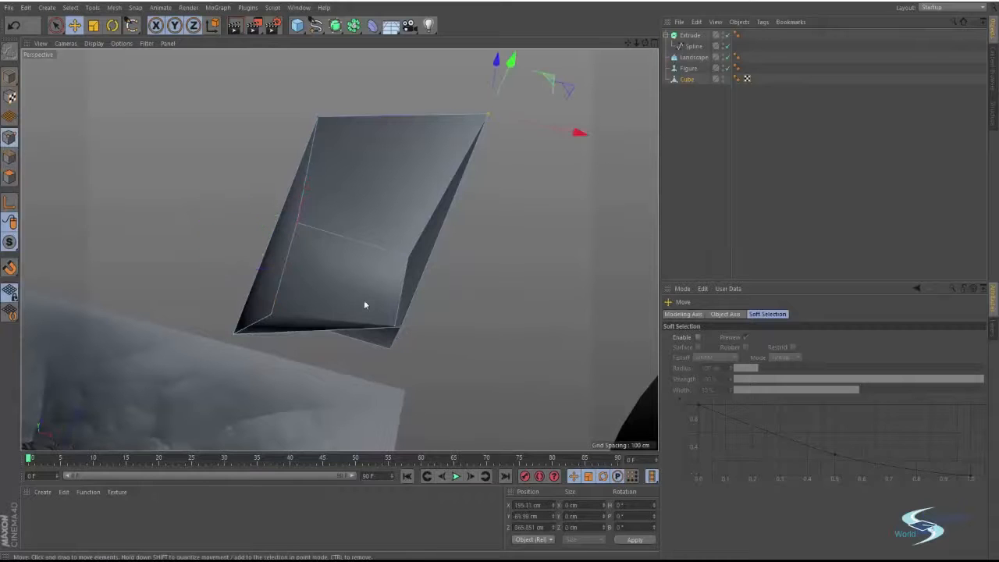
click(403, 329)
drag(467, 292, 501, 362)
scroll(374, 227, down, 2)
mouse_move(295, 268)
alt+mouse_down()
mouse_move(364, 272)
mouse_move(529, 193)
mouse_move(658, 206)
mouse_move(286, 282)
alt+mouse_up()
click(331, 305)
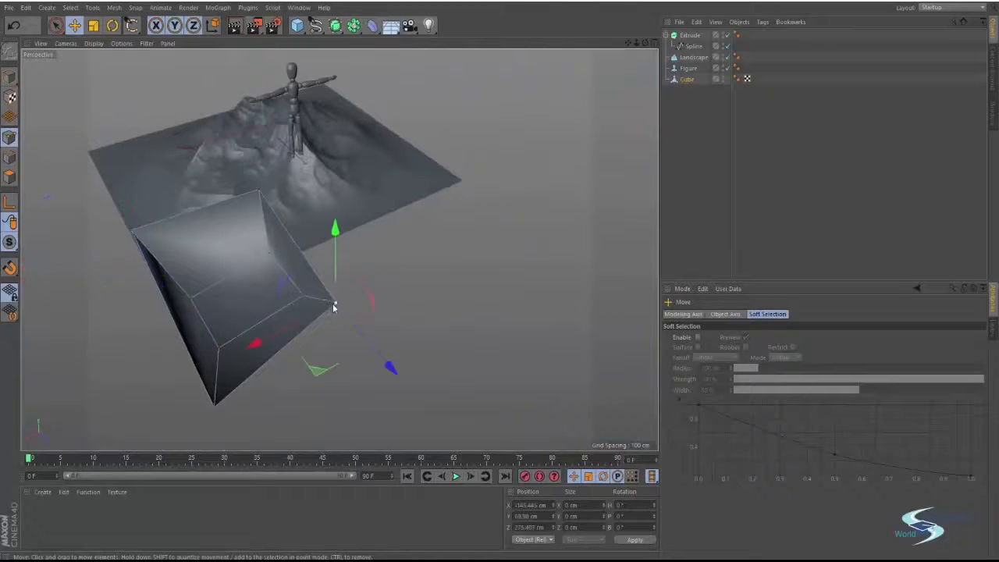
drag(318, 376, 362, 373)
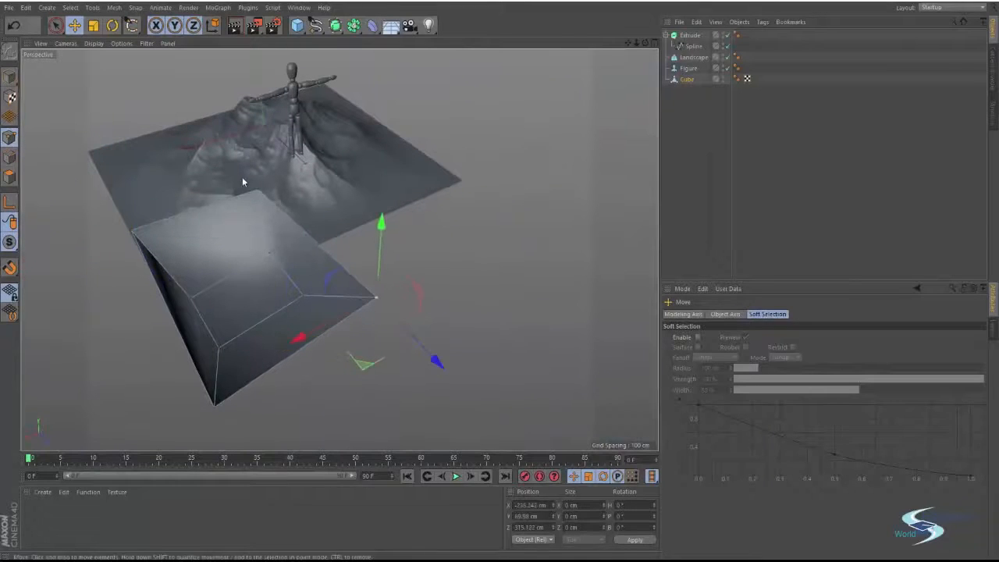
click(262, 189)
drag(238, 241, 348, 296)
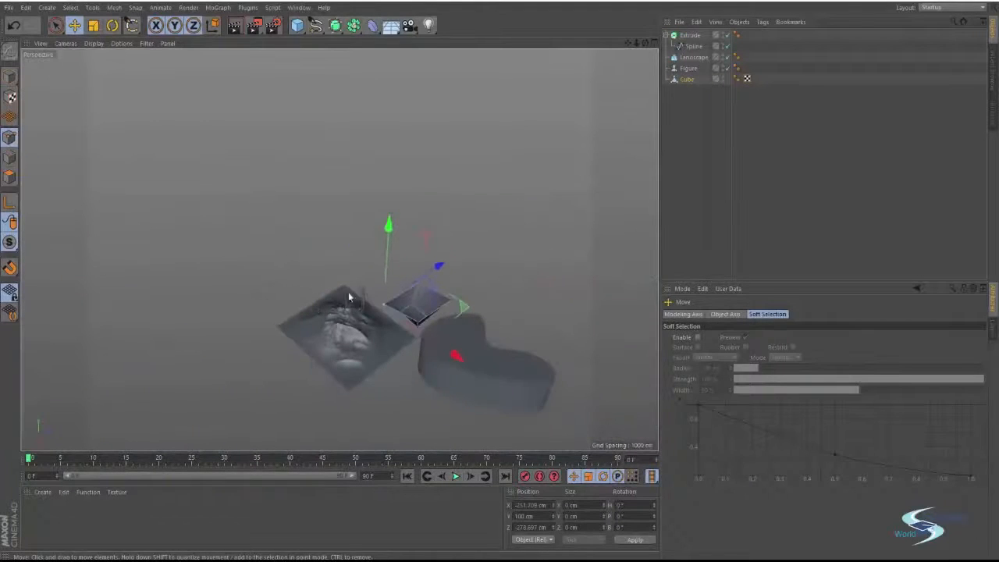
- Delete the cube, the figure and the extruded spline, keeping only the landscape in the scene
click(688, 80)
key(Delete)
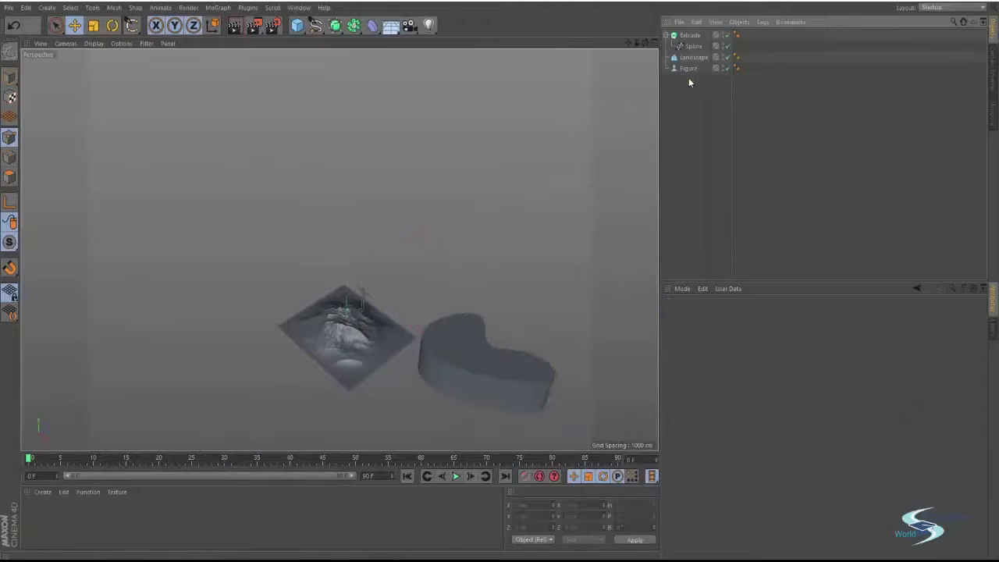
click(689, 69)
key(Delete)
click(690, 37)
key(Delete)
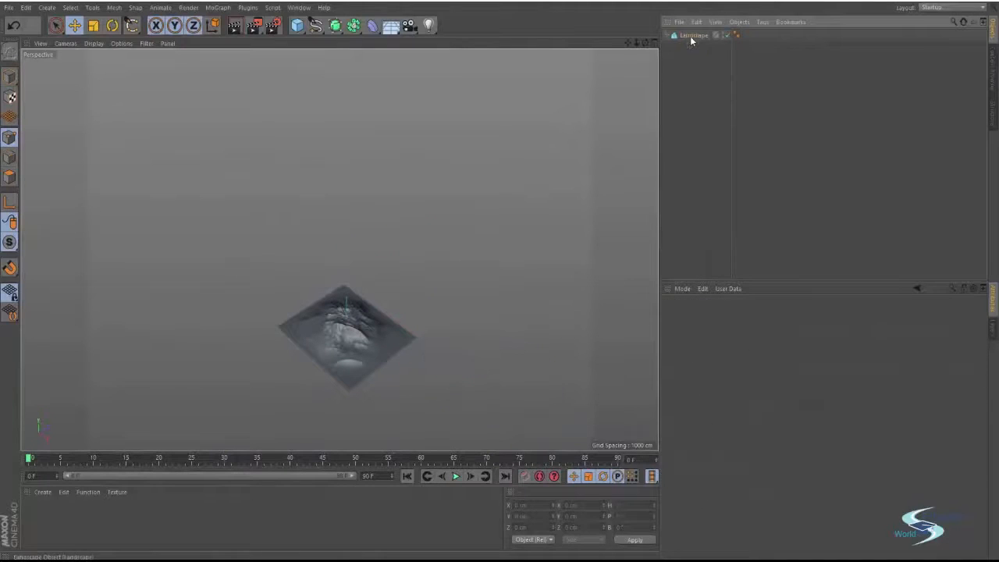
- Add a standard Light to the landscape scene
click(359, 336)
key(t)
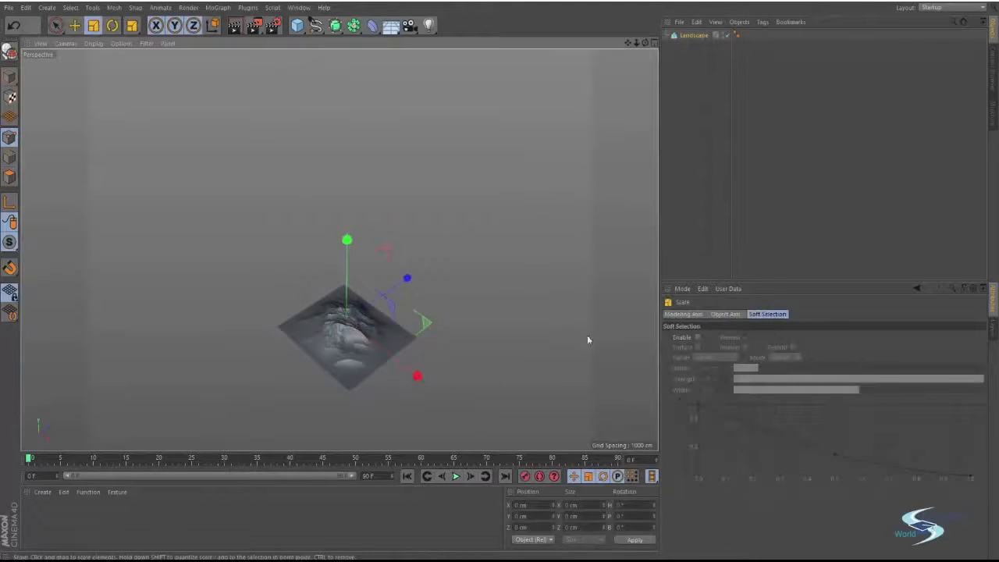
alt+drag(572, 318, 254, 284)
scroll(388, 285, up, 6)
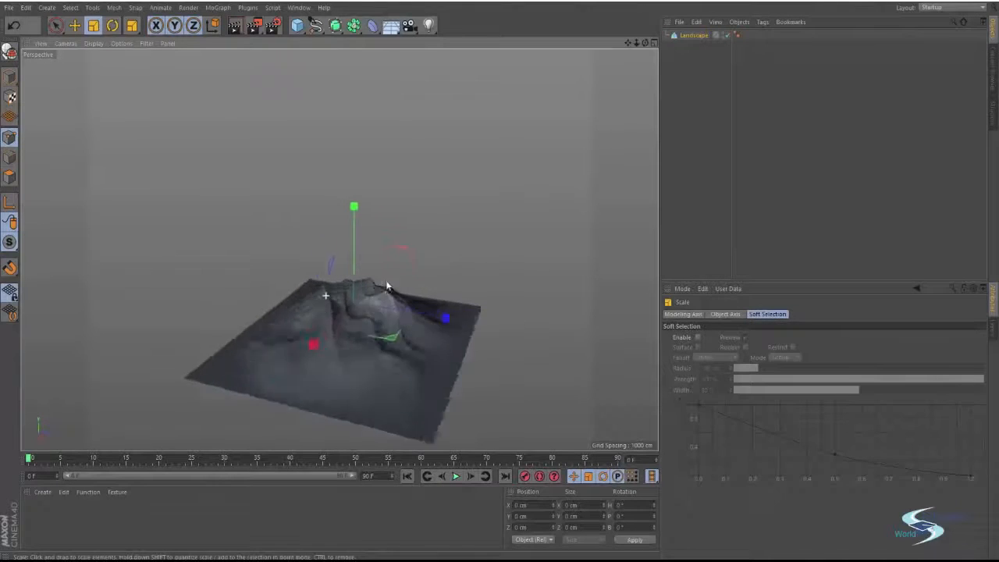
alt+middle_drag(395, 276, 332, 276)
drag(429, 25, 461, 50)
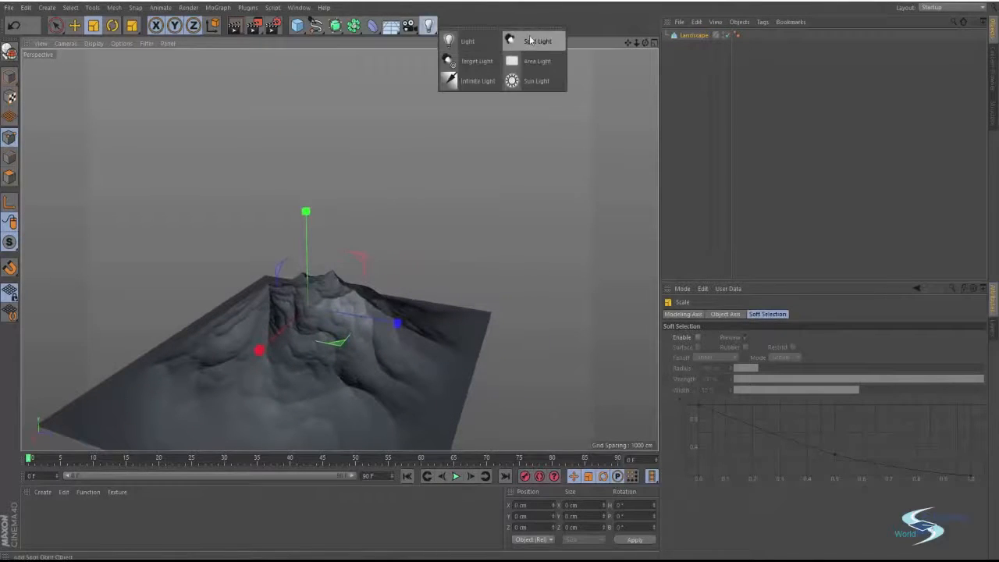
click(451, 41)
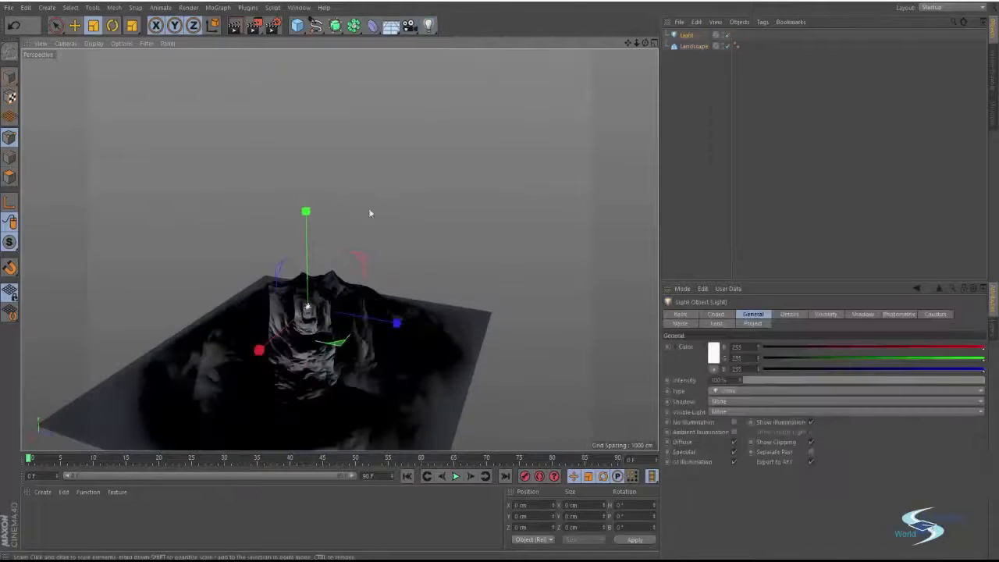
- Move the light up above the mountain and shift it along its X axis, then render the view
key(e)
drag(355, 264, 368, 225)
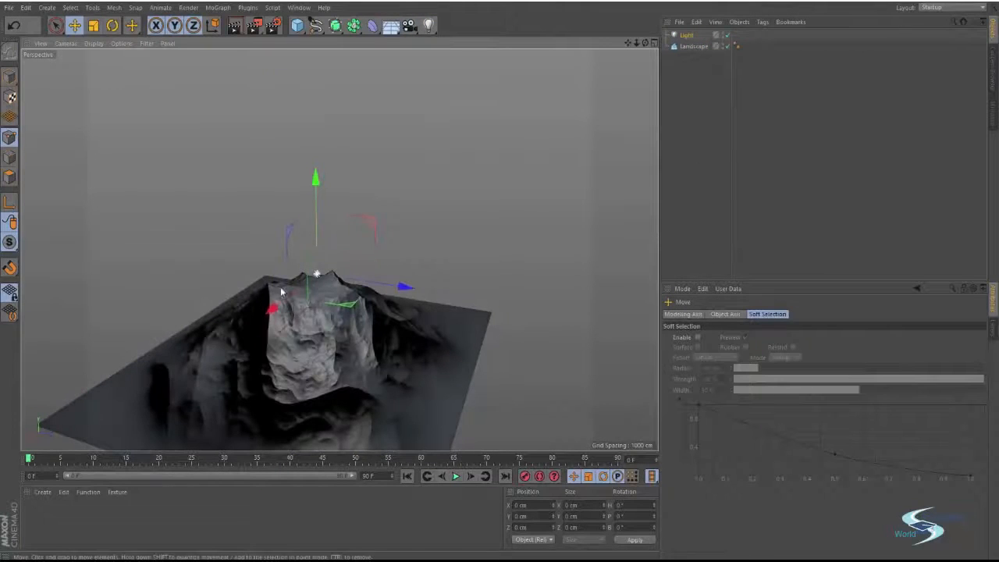
drag(275, 305, 299, 291)
scroll(301, 299, up, 6)
alt+drag(364, 279, 342, 244)
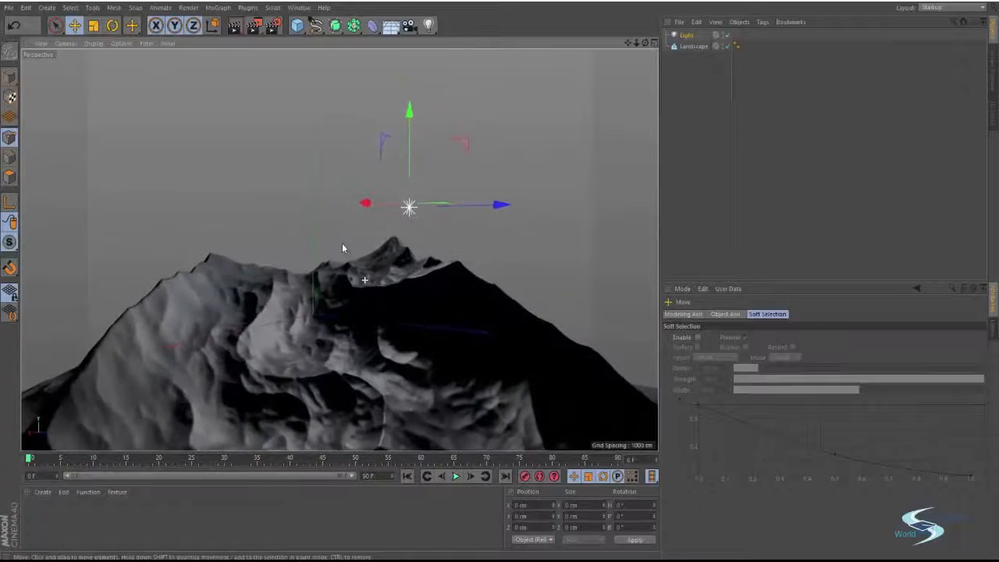
key(ctrl+r)
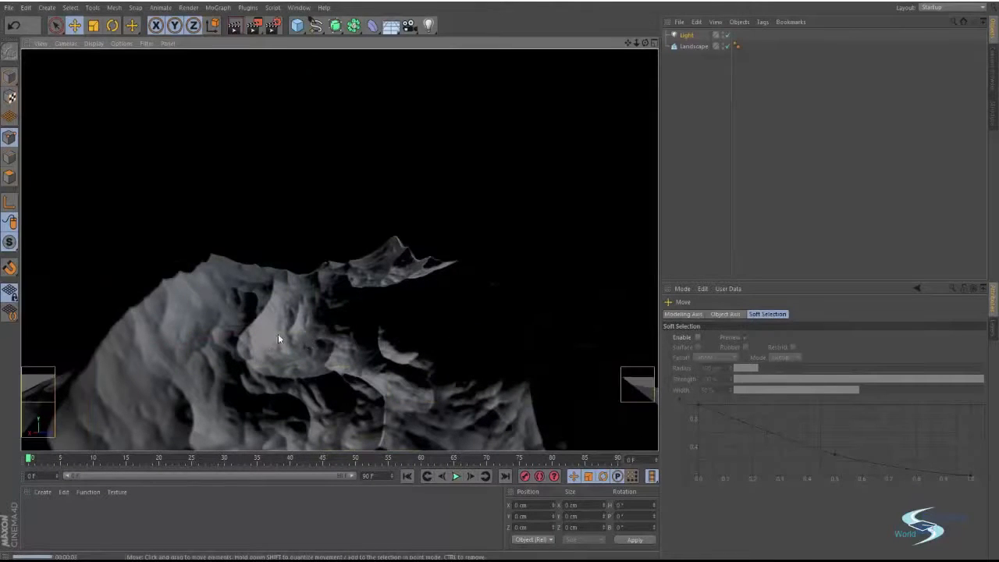
alt+middle_drag(335, 318, 366, 298)
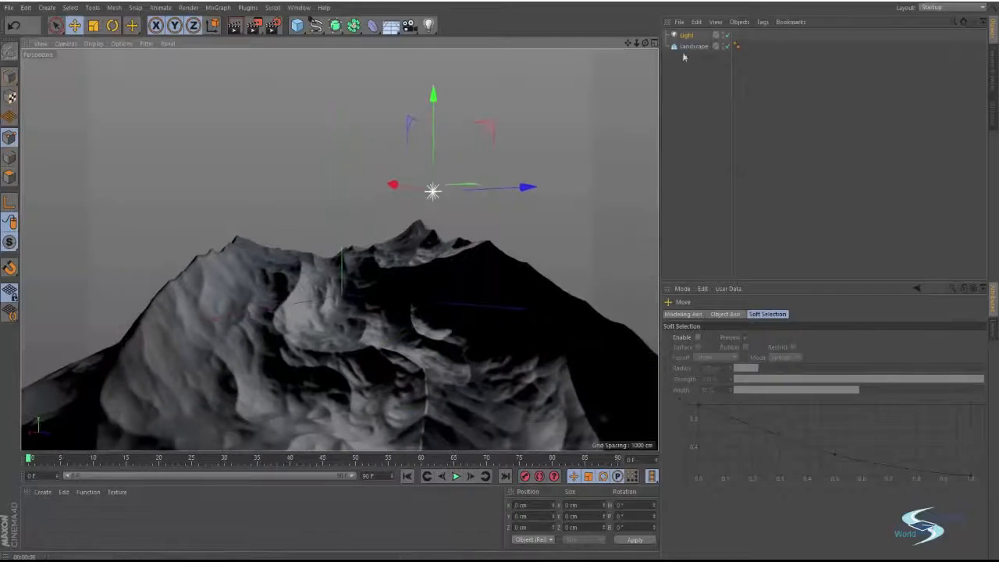
- Delete the standard light and add a Sun Light in its place
click(686, 35)
key(Delete)
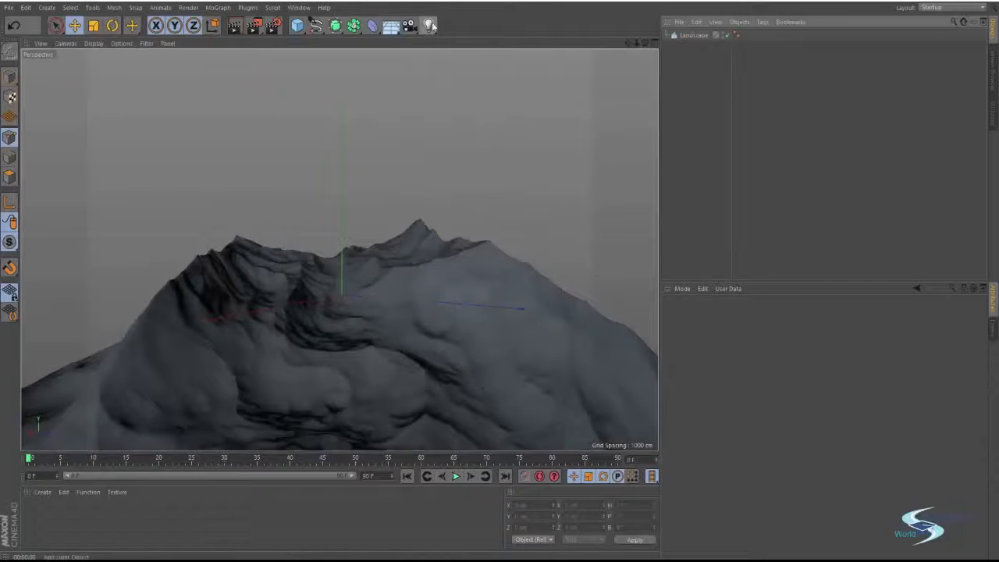
drag(430, 26, 525, 82)
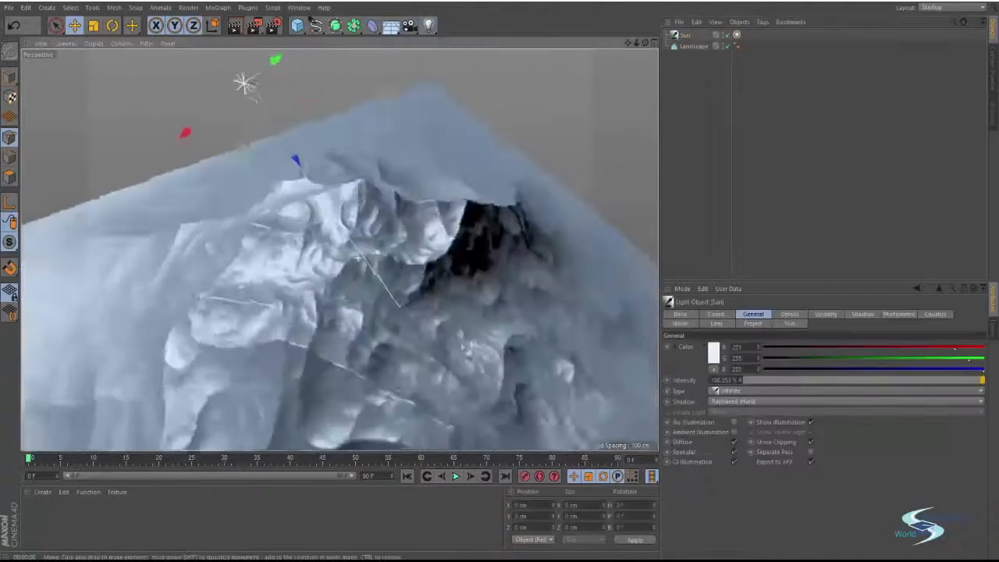
- Examine the sunlit mountain from several angles and render the view to check its lighting and shadows
scroll(290, 325, down, 8)
alt+middle_drag(290, 325, 213, 334)
alt+drag(344, 291, 297, 238)
scroll(480, 234, up, 5)
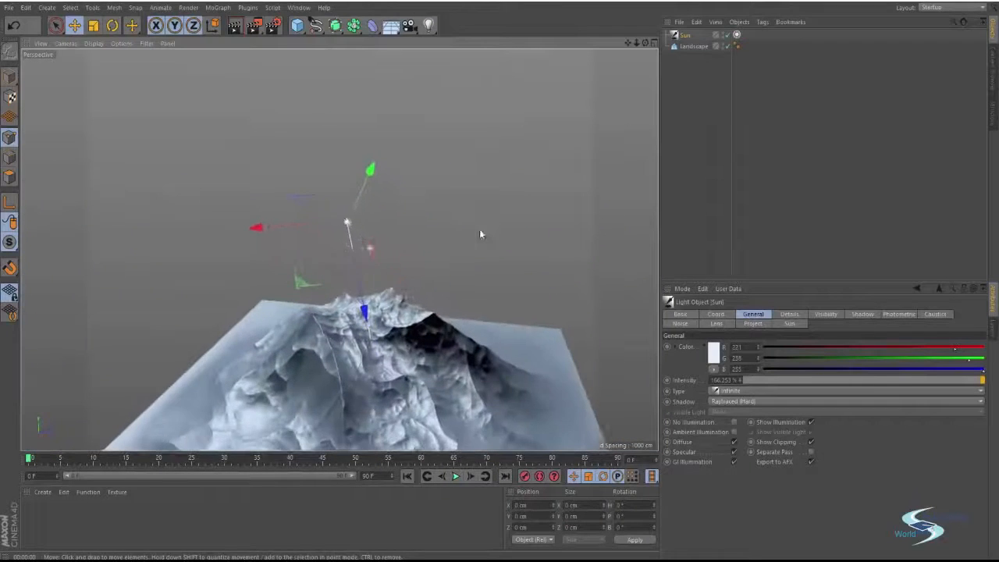
alt+drag(480, 234, 577, 257)
scroll(350, 242, up, 4)
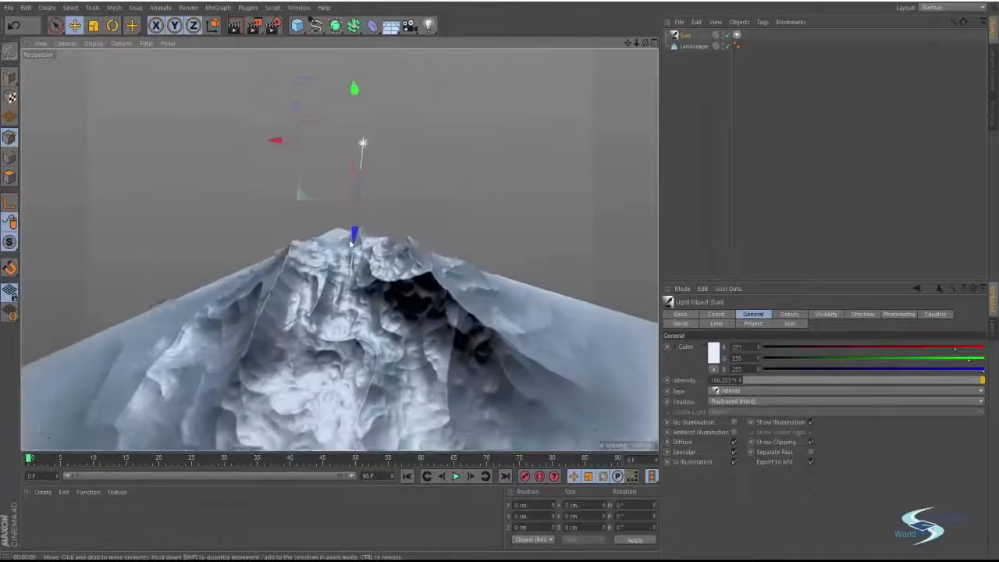
alt+drag(351, 243, 305, 263)
scroll(335, 279, up, 4)
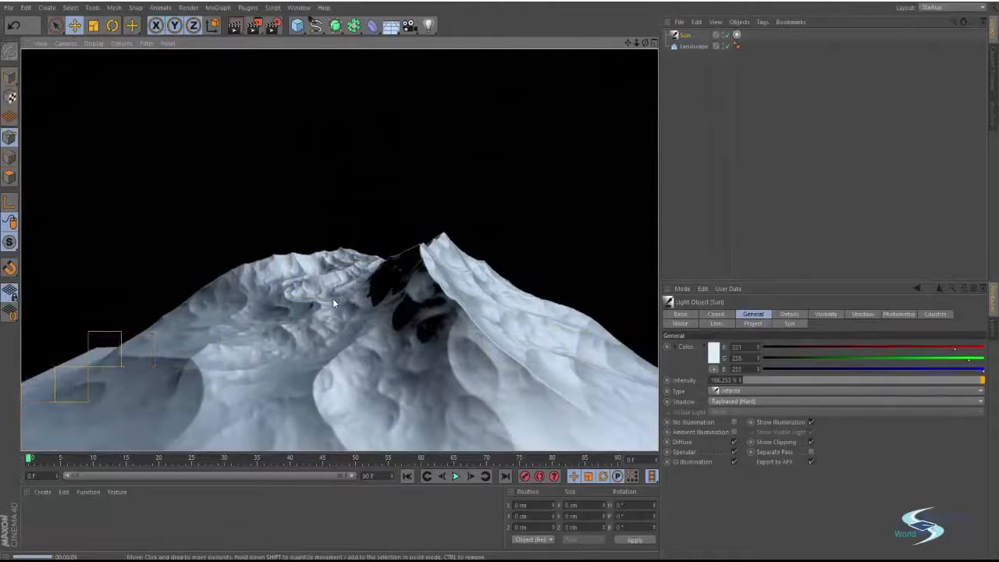
alt+drag(336, 312, 468, 304)
- Delete the Sun light and add an Area Light to the landscape scene
click(686, 37)
key(Delete)
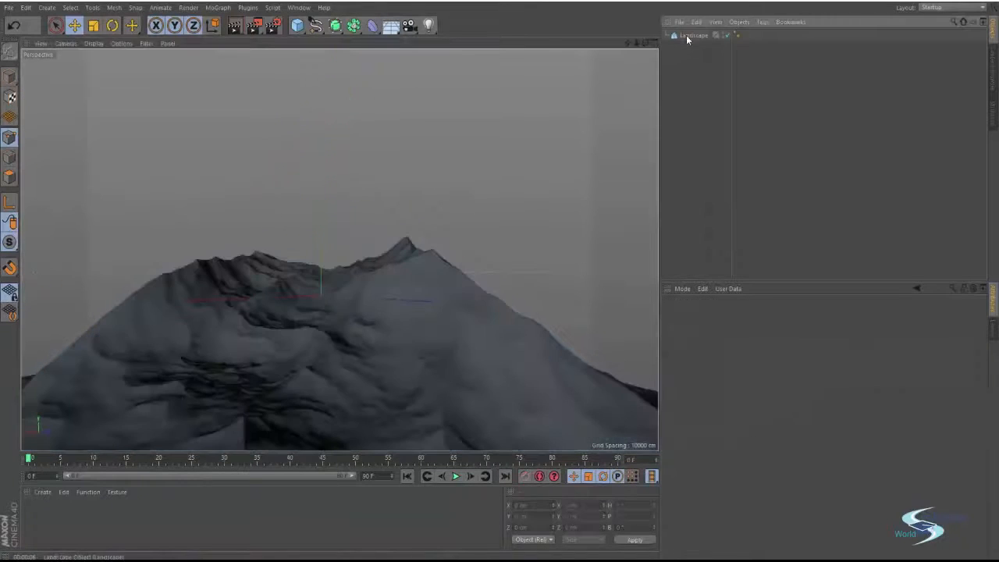
drag(434, 30, 534, 63)
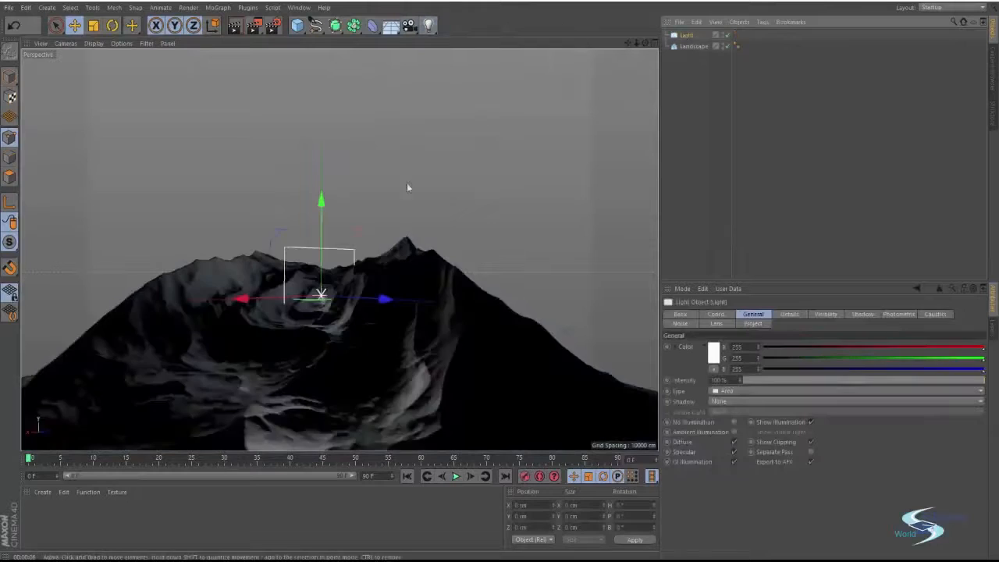
- Raise the area light high above the mountain and rotate it to shine down on the slopes
alt+drag(408, 188, 345, 299)
key(r)
key(e)
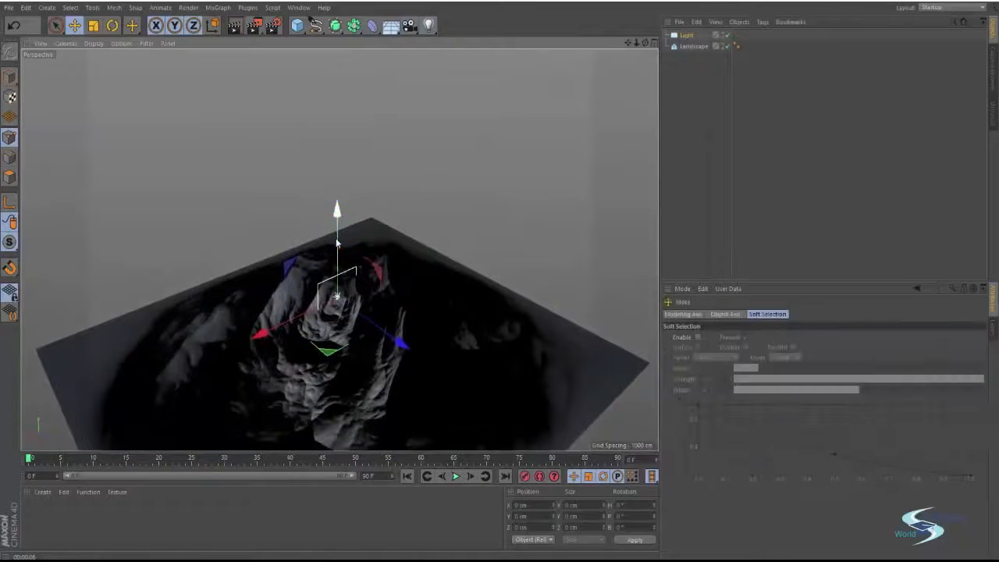
drag(337, 240, 337, 61)
alt+drag(332, 259, 318, 330)
key(r)
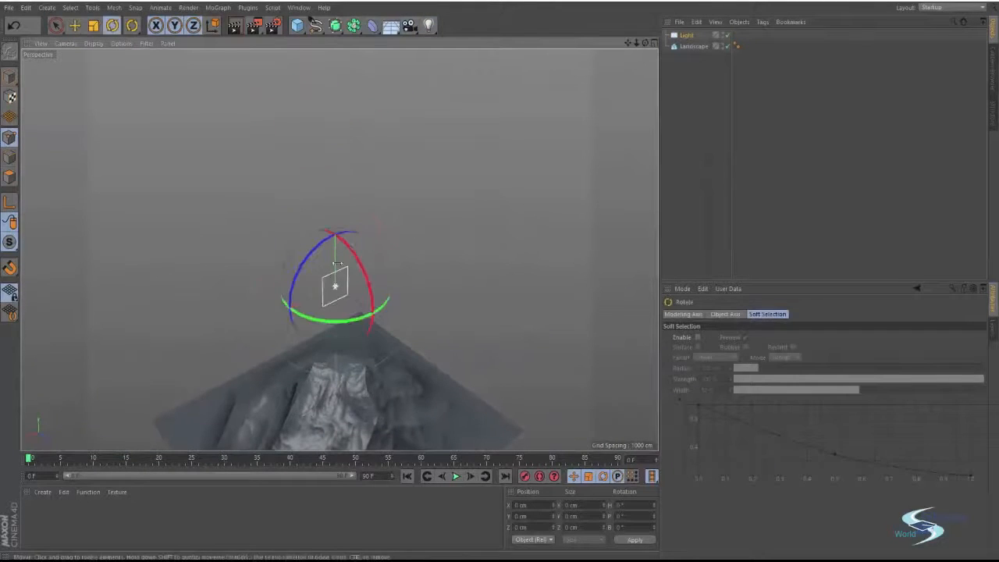
key(e)
alt+drag(385, 305, 308, 227)
alt+drag(346, 342, 320, 333)
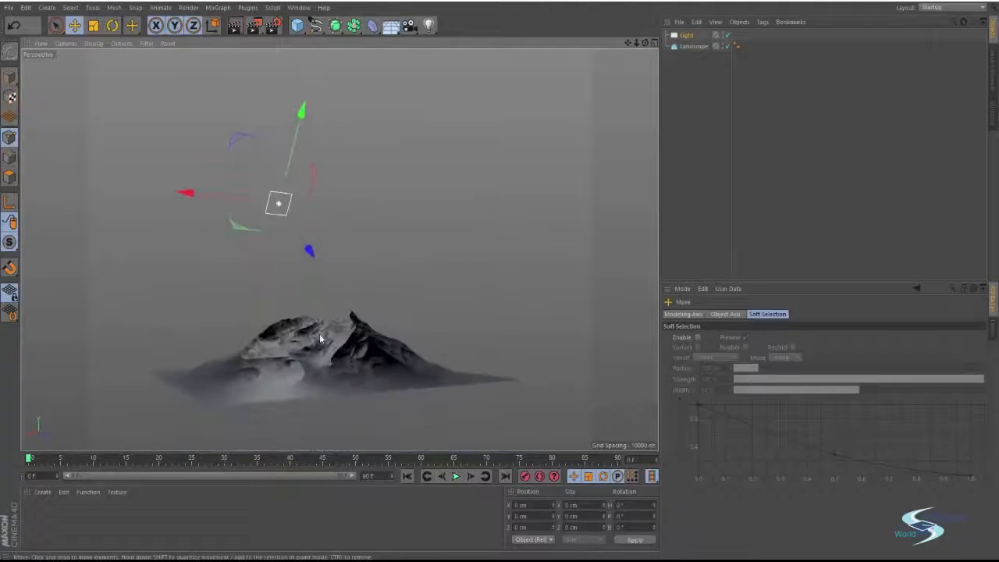
- Scale up the area light above the landscape
alt+right_drag(320, 335, 399, 305)
mouse_move(399, 305)
alt+mouse_down()
mouse_move(408, 345)
mouse_move(413, 308)
alt+mouse_up()
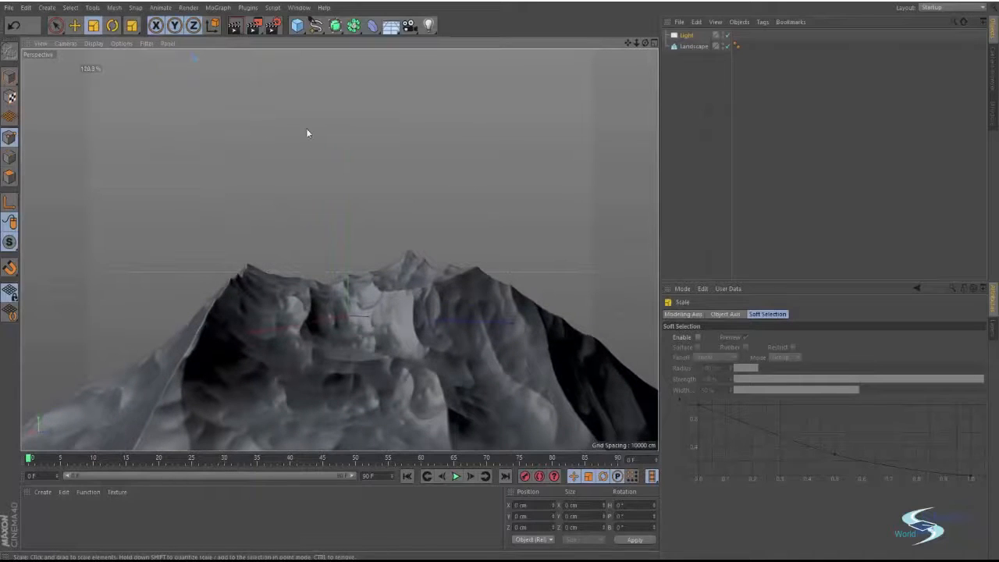
alt+right_drag(307, 130, 160, 198)
alt+middle_drag(232, 165, 233, 190)
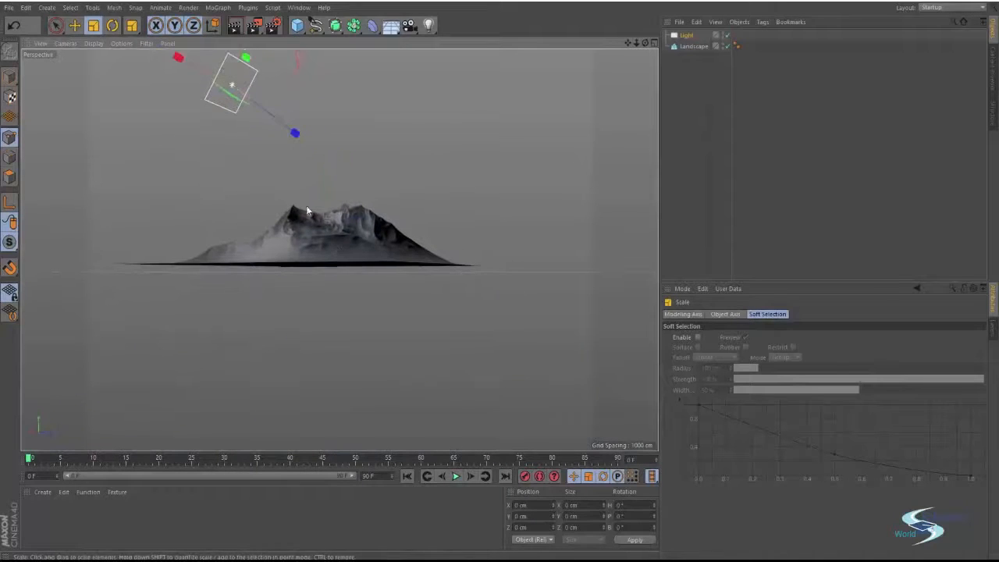
alt+right_drag(307, 210, 385, 226)
- Set the area light's shadow type to Area and render the view
click(677, 37)
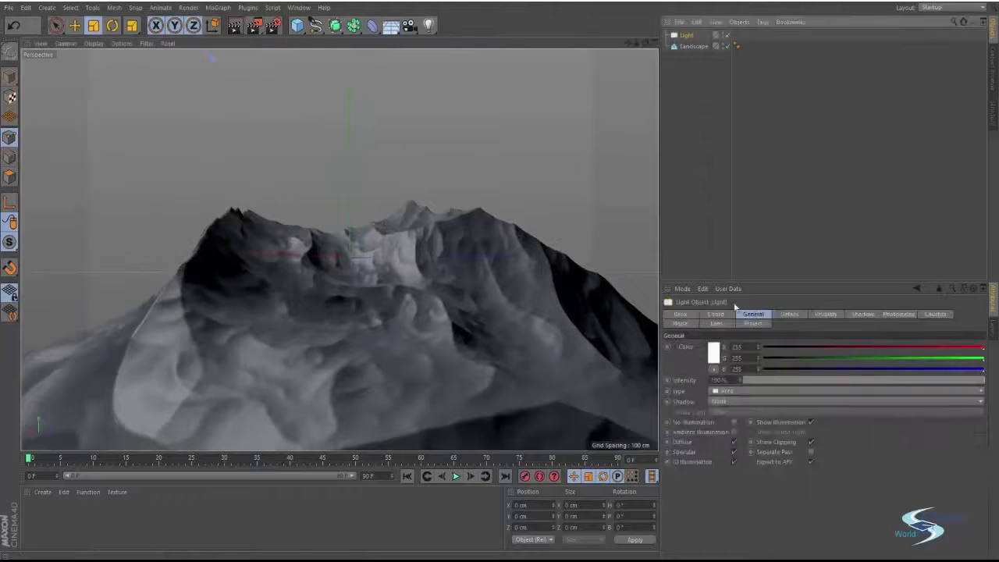
click(727, 402)
click(724, 445)
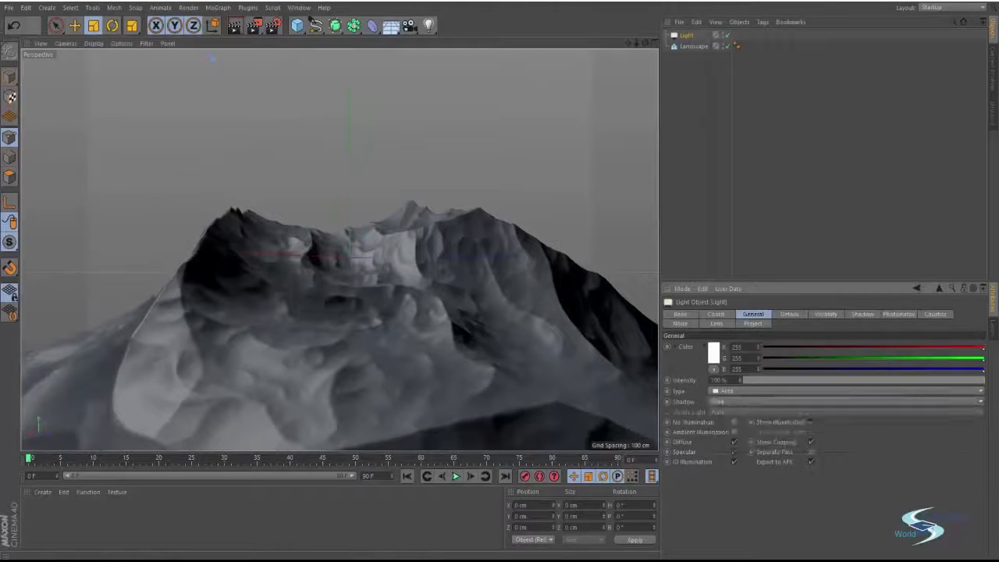
click(768, 244)
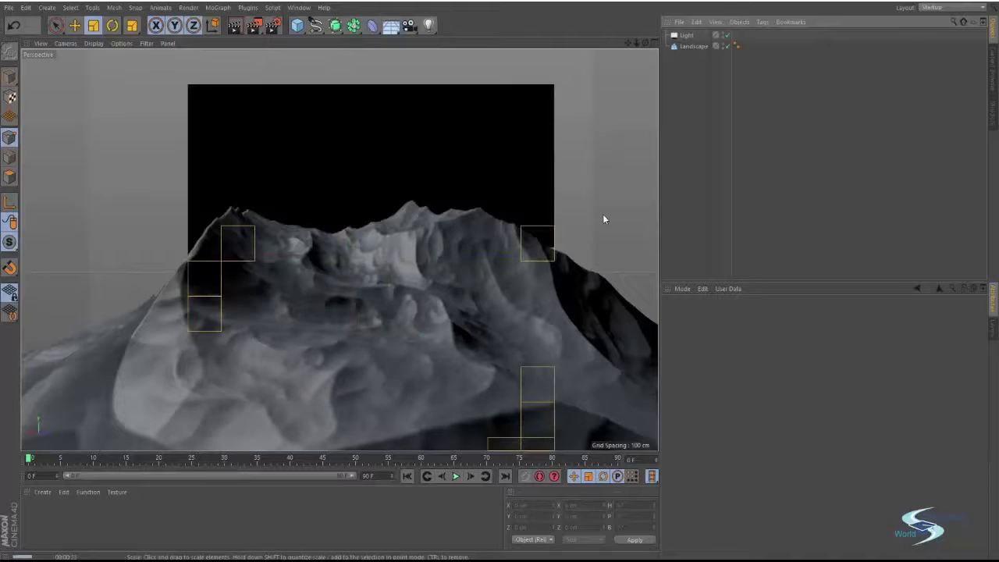
- Change the area light's color to a pale orange, RGB 255, 237, 217
click(686, 36)
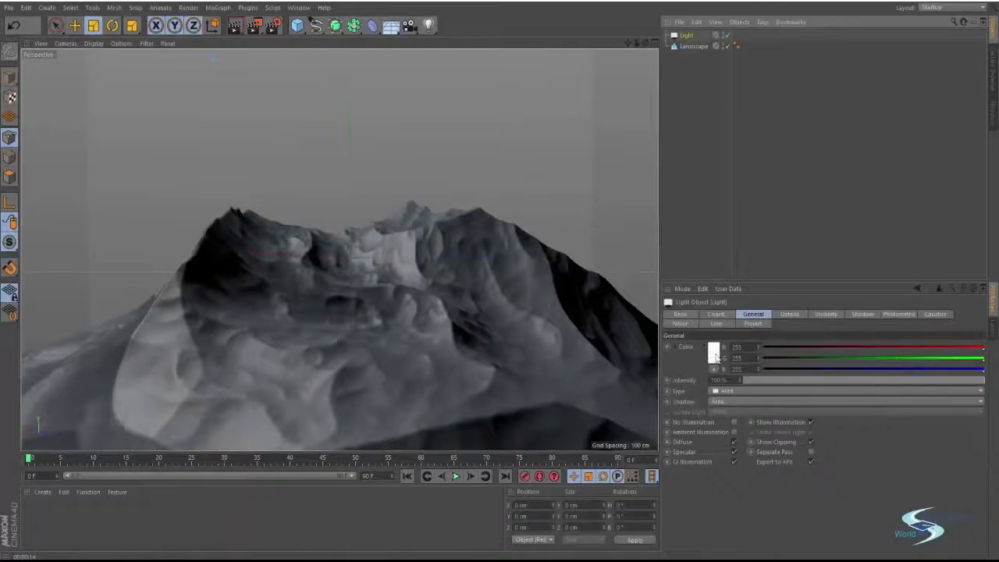
click(715, 355)
click(700, 316)
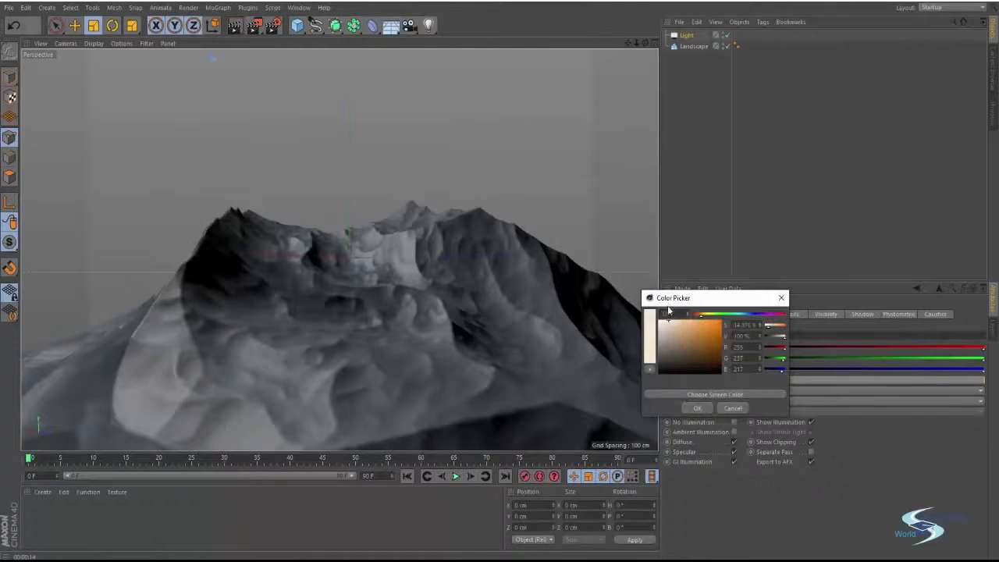
click(696, 409)
- Lower the area light beside the mountain so it shines on the slopes from the side
scroll(335, 309, down, 5)
alt+drag(335, 309, 297, 287)
key(r)
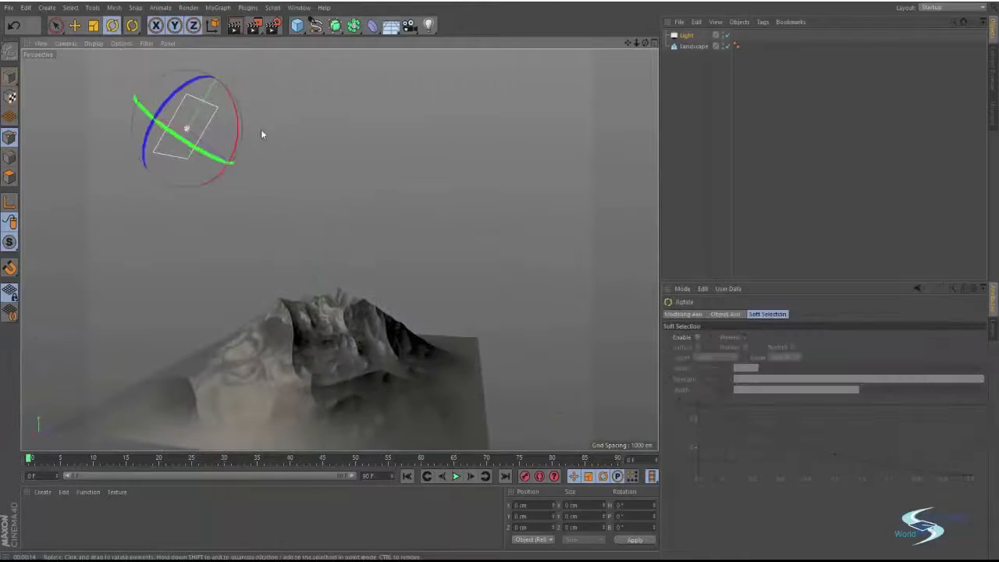
key(e)
mouse_move(244, 83)
mouse_down()
mouse_move(209, 123)
mouse_move(192, 203)
mouse_up()
click(675, 165)
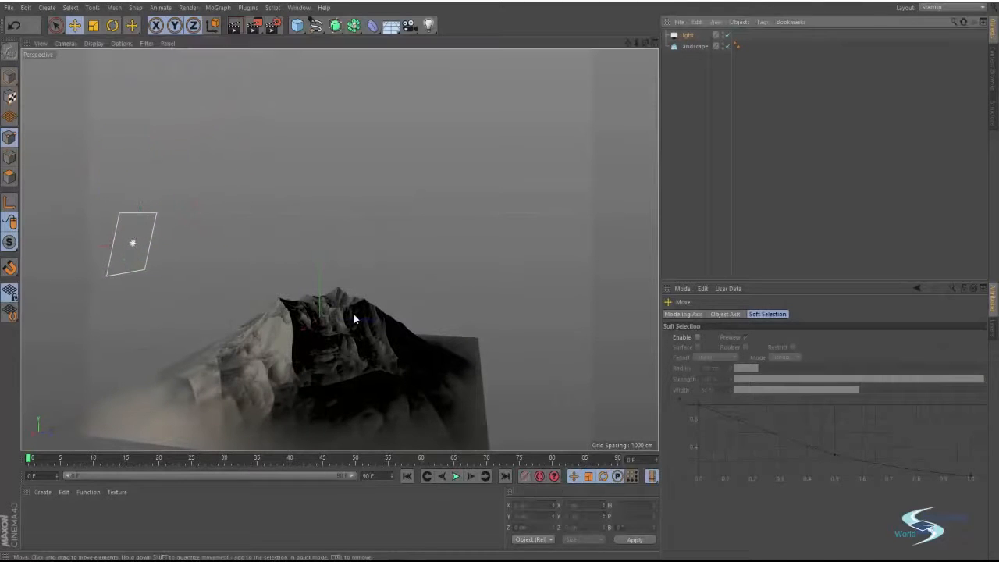
- Render the side-lit landscape from a different viewing angle to examine its shadows
alt+right_drag(353, 315, 419, 277)
alt+drag(353, 330, 256, 322)
alt+middle_drag(256, 323, 349, 277)
alt+right_drag(356, 281, 327, 290)
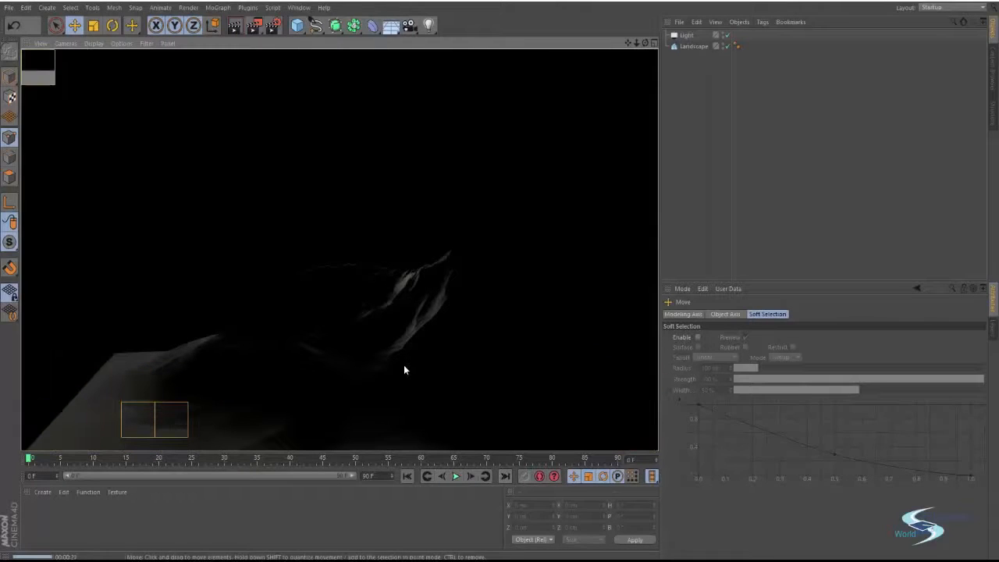
mouse_move(405, 357)
alt+mouse_down()
mouse_move(374, 343)
mouse_move(438, 370)
mouse_move(426, 341)
mouse_move(455, 268)
mouse_move(355, 322)
alt+mouse_up()
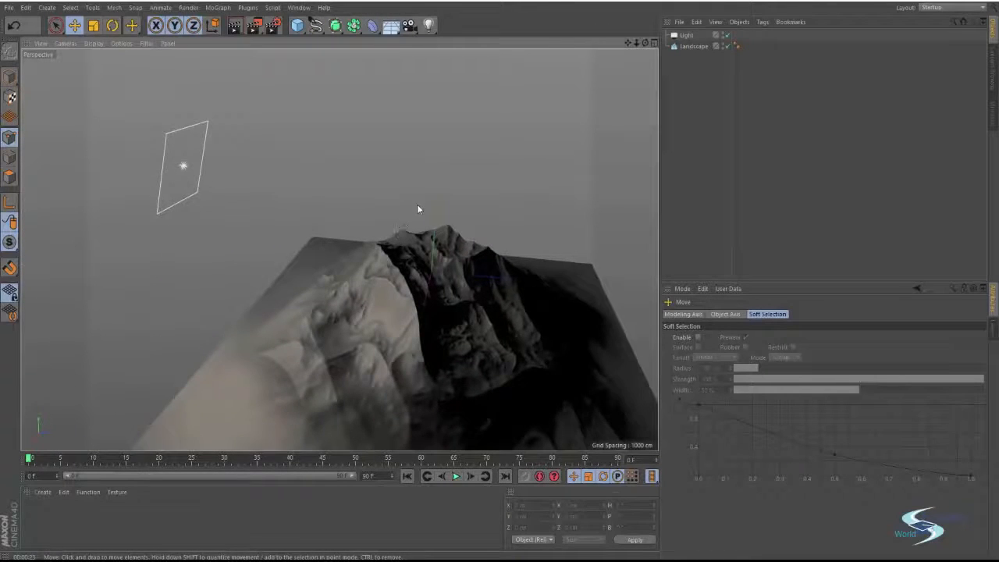
- Add a camera, look through it and frame the mountain
alt+drag(416, 209, 357, 252)
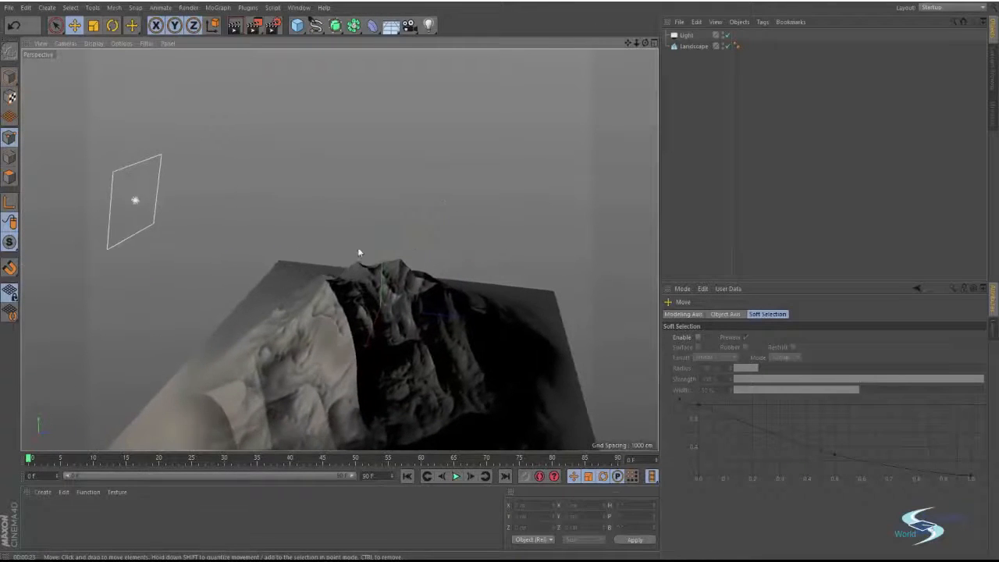
click(409, 26)
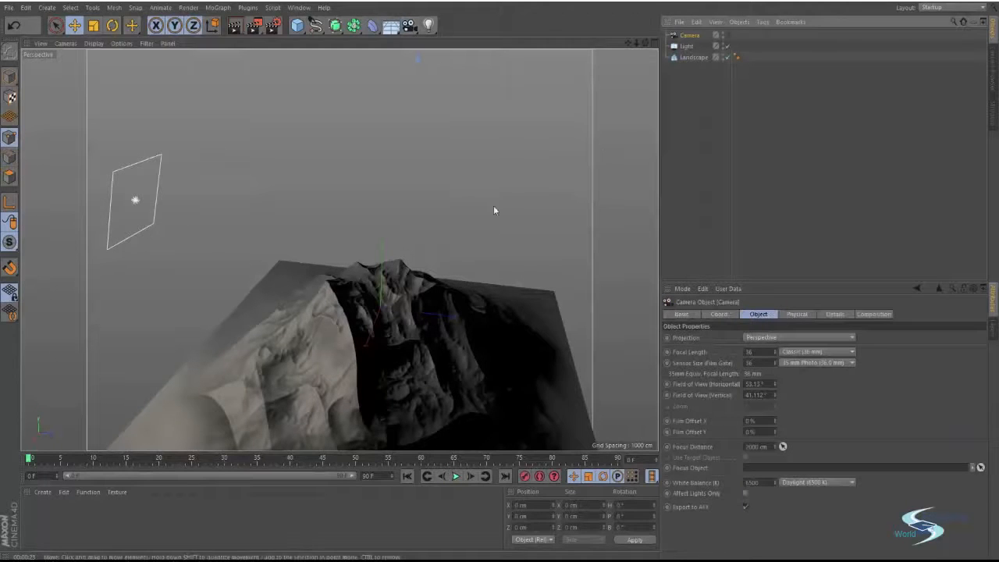
alt+drag(493, 208, 499, 241)
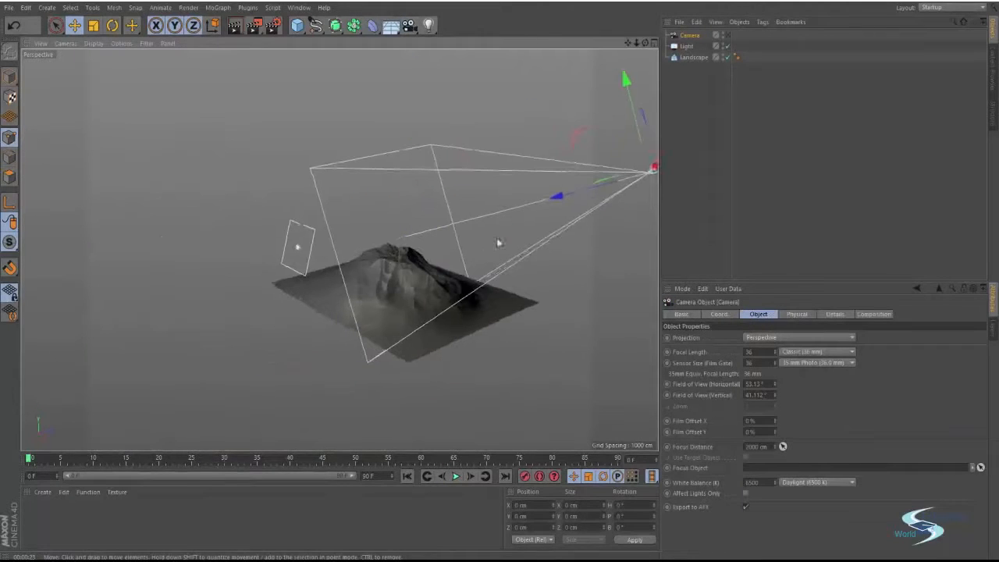
click(727, 36)
alt+middle_drag(390, 310, 402, 257)
alt+drag(400, 257, 437, 242)
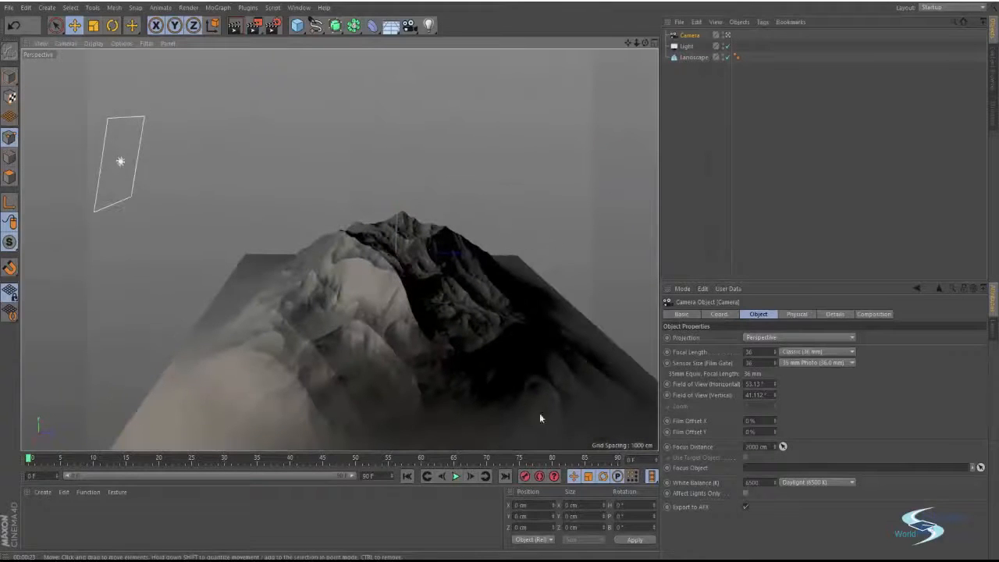
- Record camera keyframes at frame 0 and about frame 54, turning the camera around the mountain between them
click(553, 477)
click(526, 477)
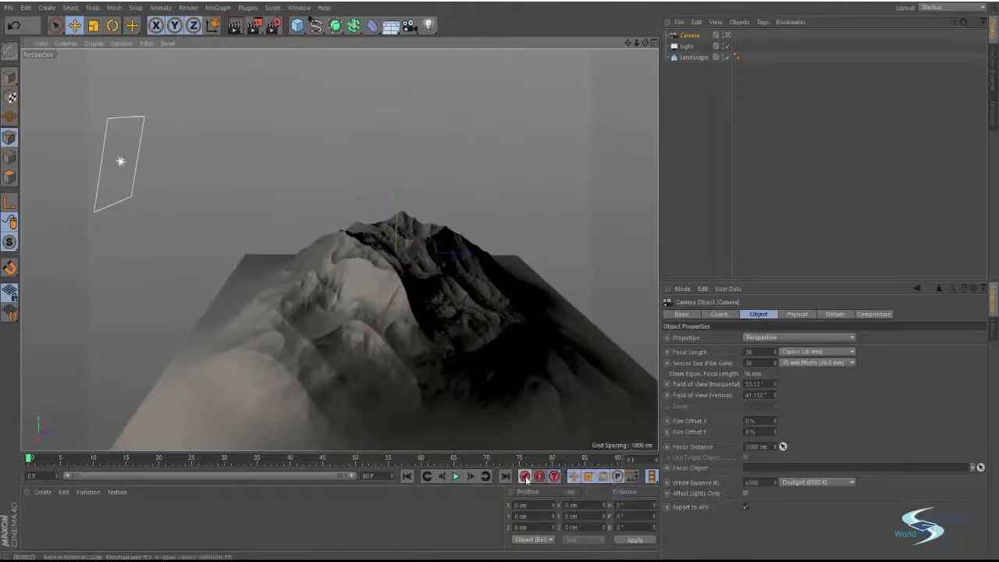
drag(151, 460, 381, 460)
alt+drag(437, 283, 243, 303)
click(524, 474)
- Record a third camera keyframe at frame 90 from the far side of the mountain
drag(395, 459, 619, 459)
alt+drag(519, 258, 320, 256)
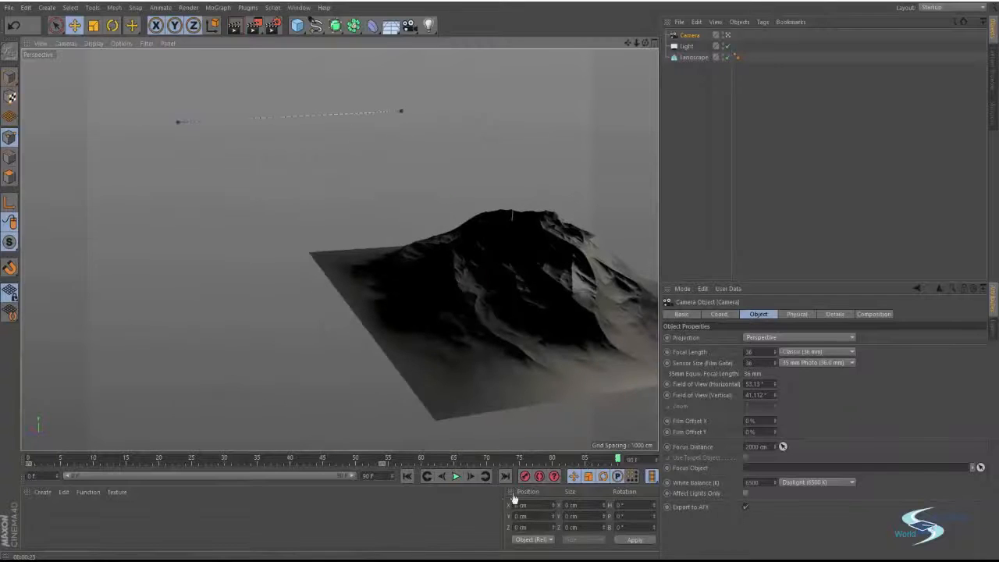
click(524, 475)
alt+drag(573, 261, 463, 410)
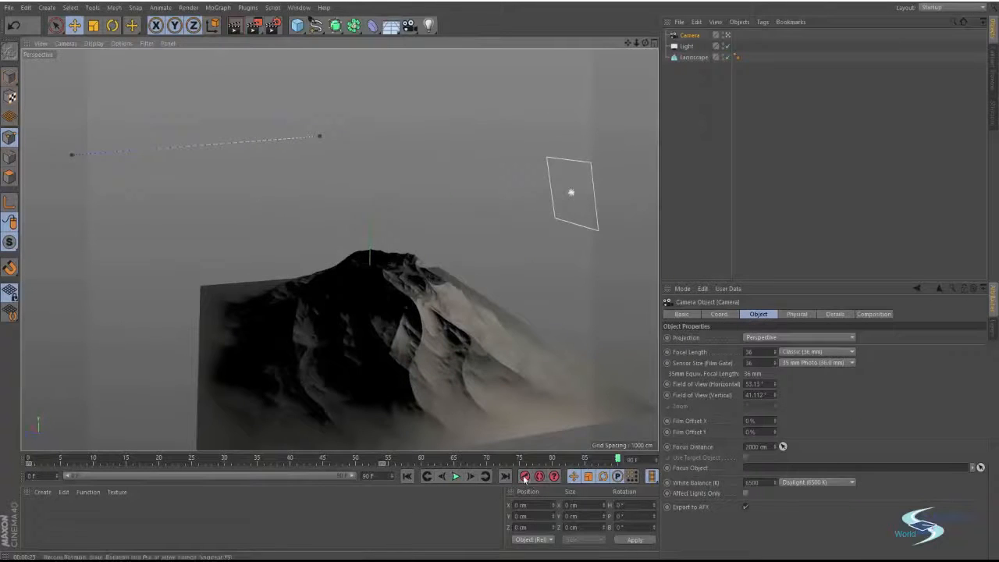
- Play the camera animation and move the middle keyframe to frame 42
click(456, 476)
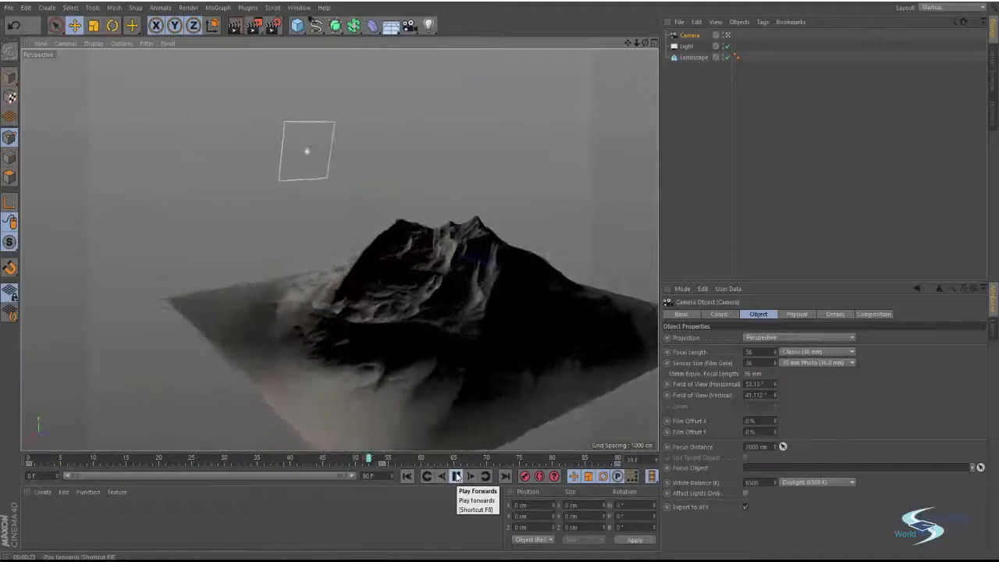
click(455, 476)
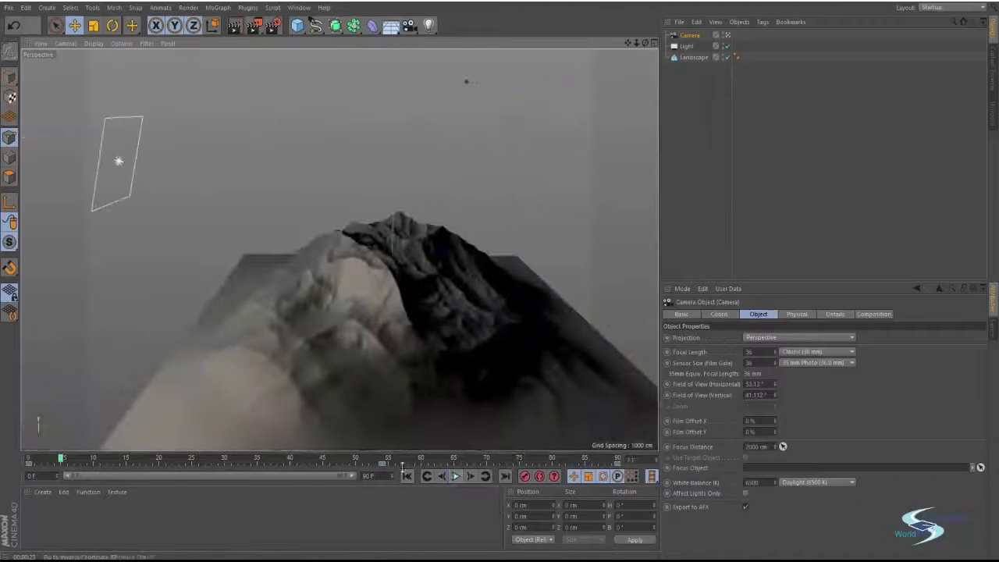
click(364, 465)
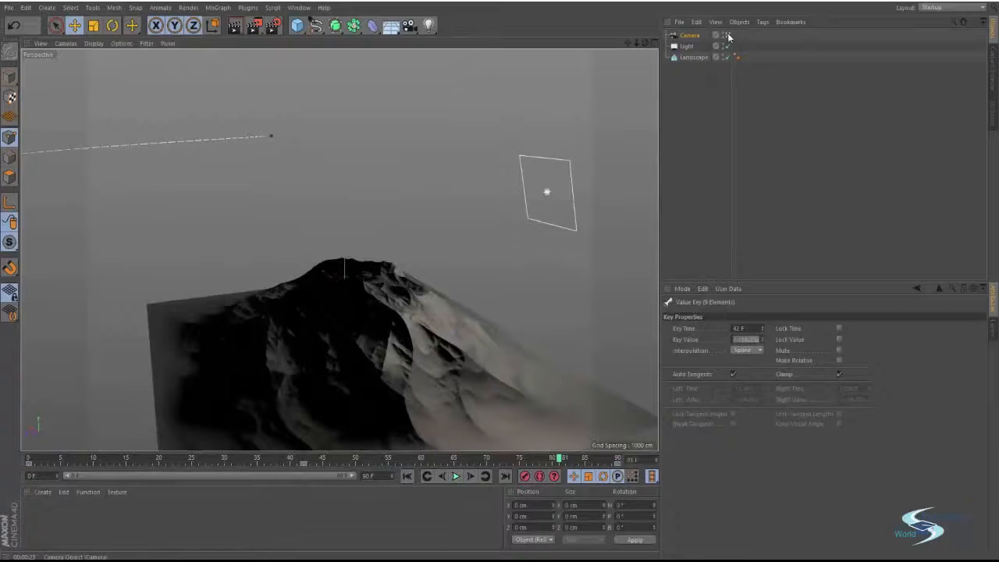
- Leave the camera view and add an Array object to the scene
click(728, 35)
alt+drag(347, 275, 491, 117)
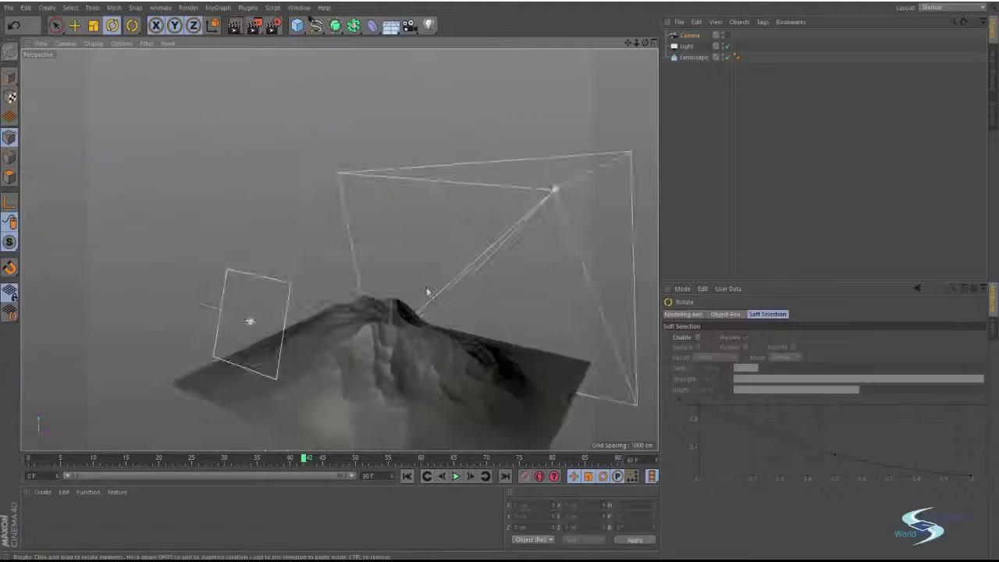
alt+drag(406, 78, 365, 53)
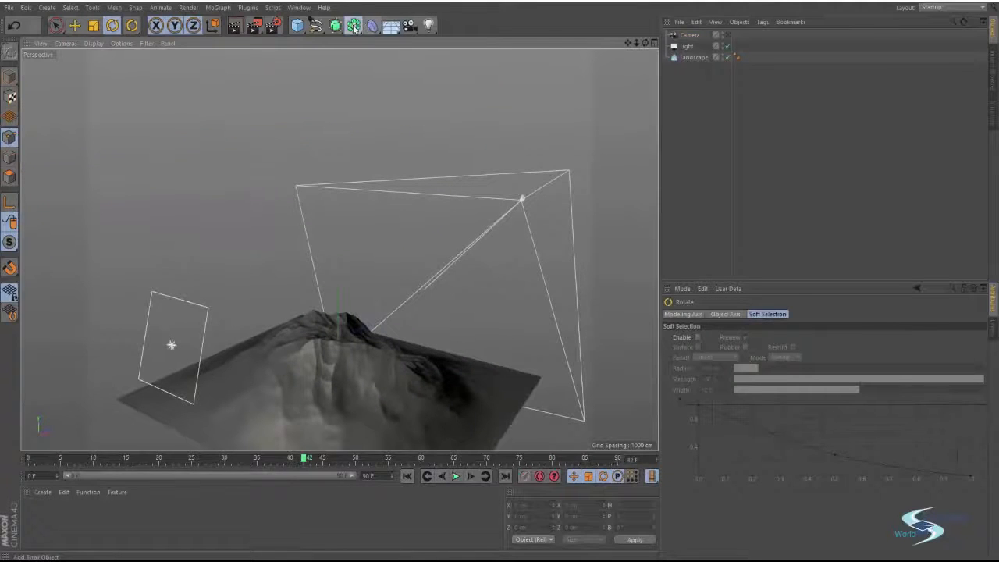
click(353, 26)
click(400, 42)
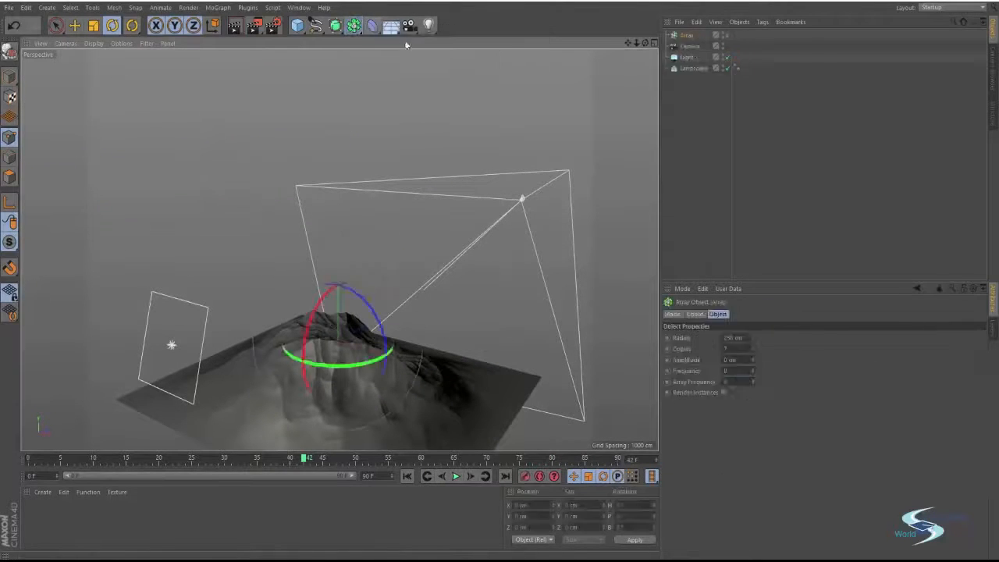
- Delete the landscape and add a sphere primitive
click(690, 68)
key(Delete)
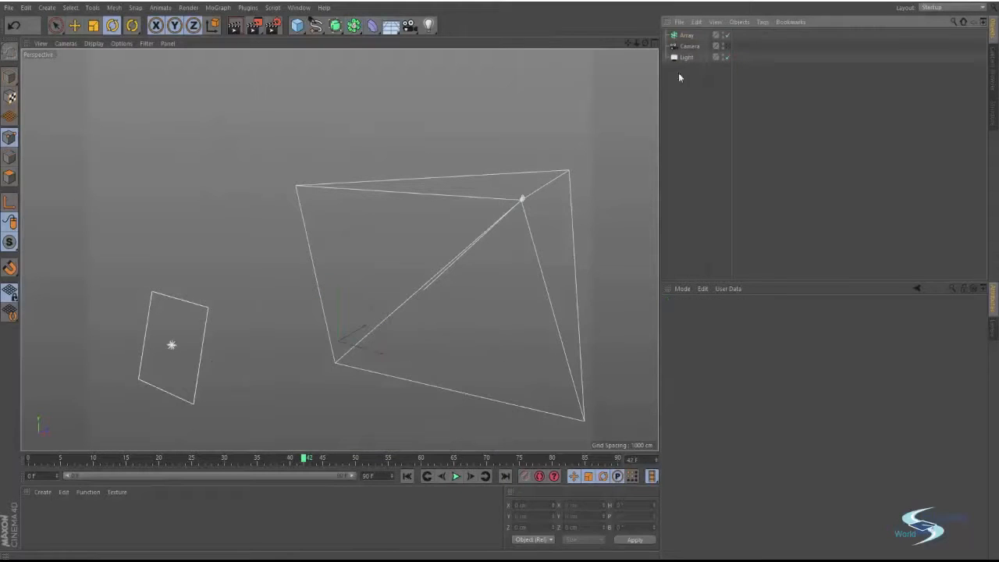
alt+drag(291, 275, 339, 249)
alt+middle_drag(339, 250, 320, 193)
click(302, 28)
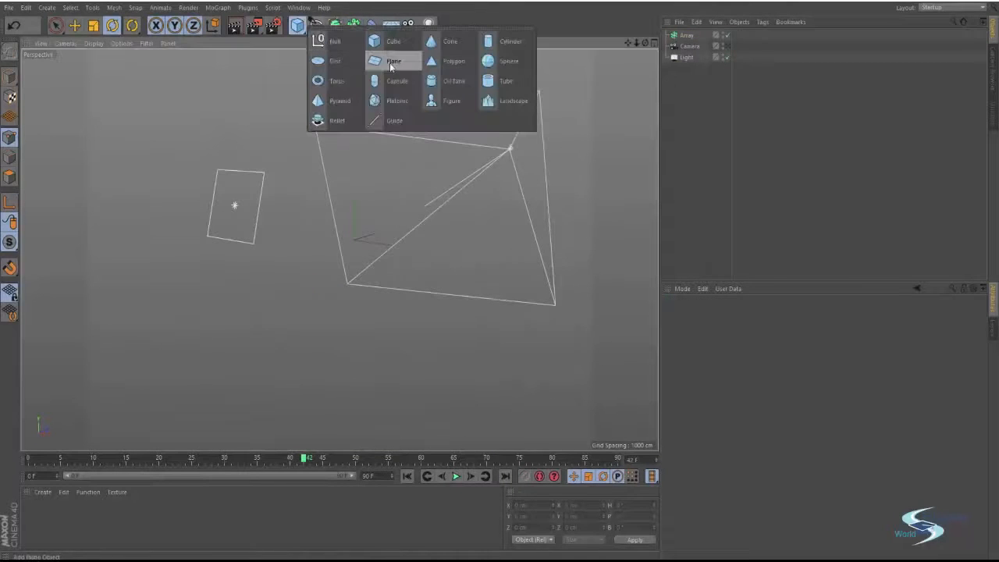
click(503, 61)
alt+drag(456, 159, 355, 267)
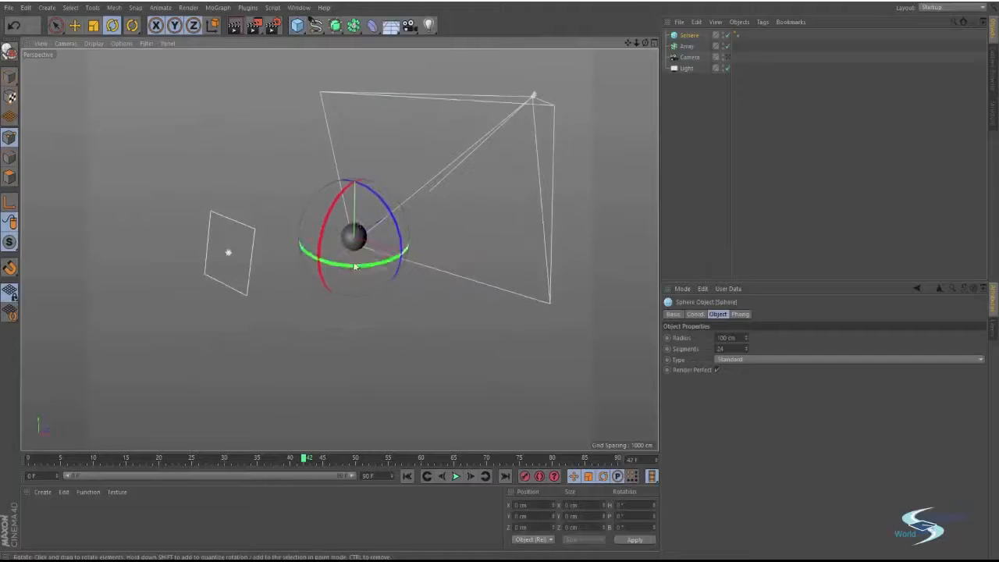
- Nest the sphere under the Array and spread the copies apart by shrinking the sphere and enlarging the array's radius
key(e)
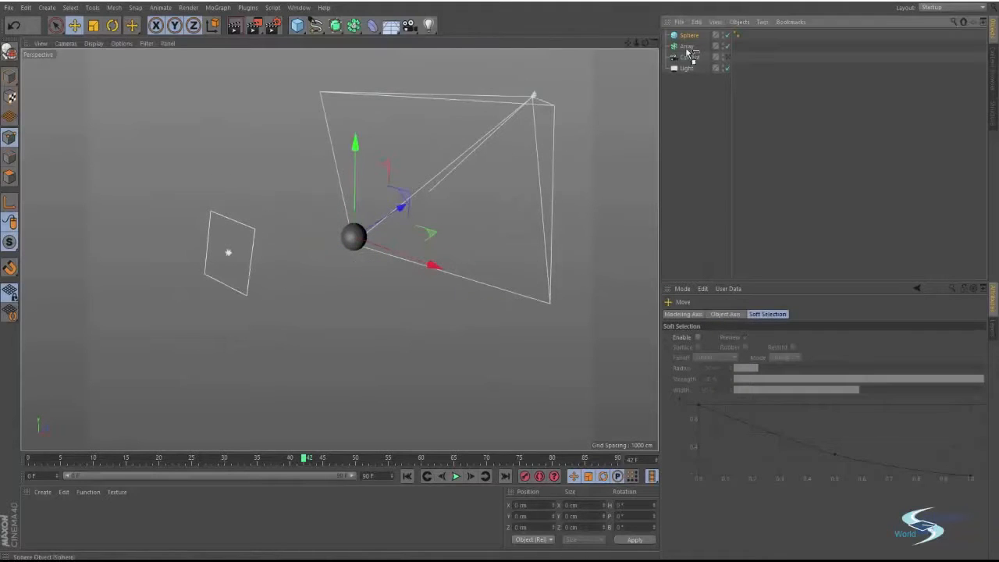
drag(686, 50, 687, 48)
alt+drag(341, 250, 413, 289)
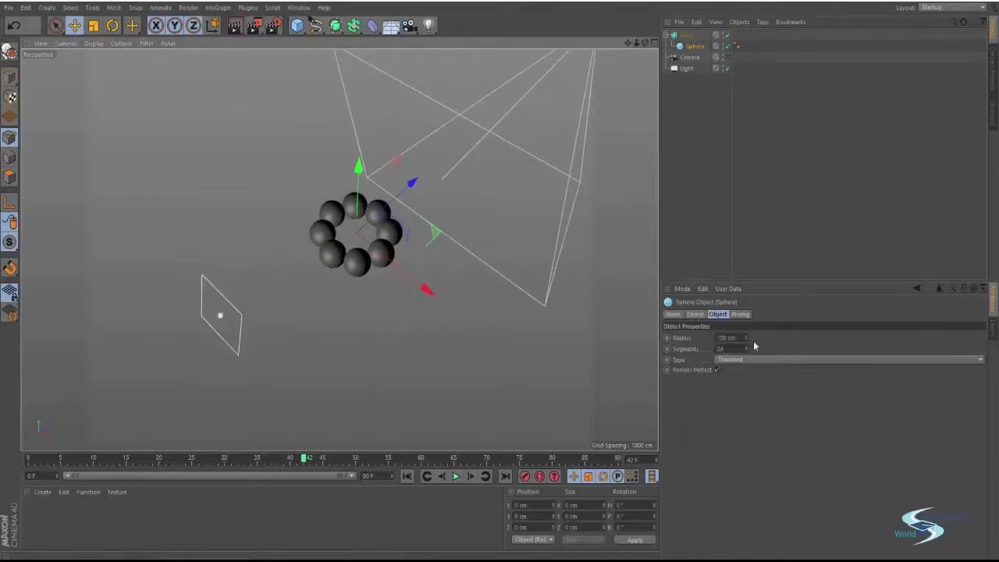
mouse_move(745, 340)
mouse_down()
mouse_move(745, 316)
mouse_move(745, 352)
mouse_move(752, 324)
mouse_up()
click(685, 36)
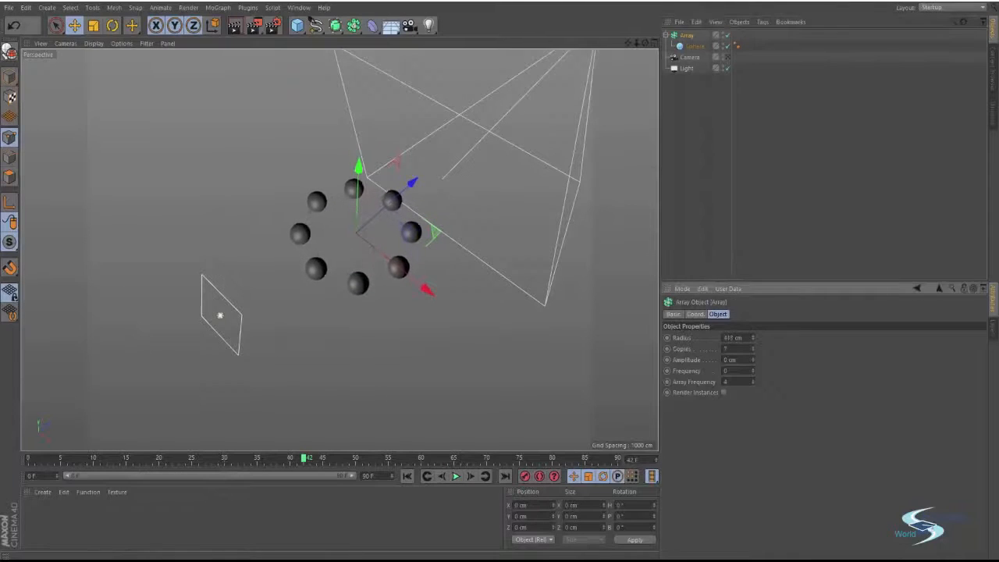
- Try rotating the sphere array and undo the rotation
key(r)
drag(356, 281, 388, 289)
key(ctrl+z)
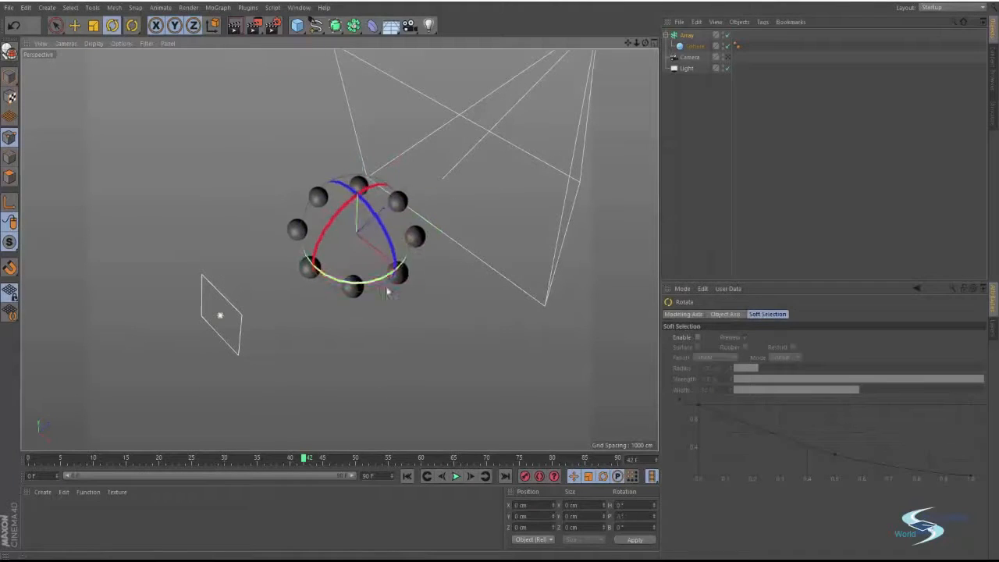
- Play the camera animation around the spheres from the first frame through the camera and render the view at frame 68
alt+drag(377, 245, 282, 141)
click(679, 147)
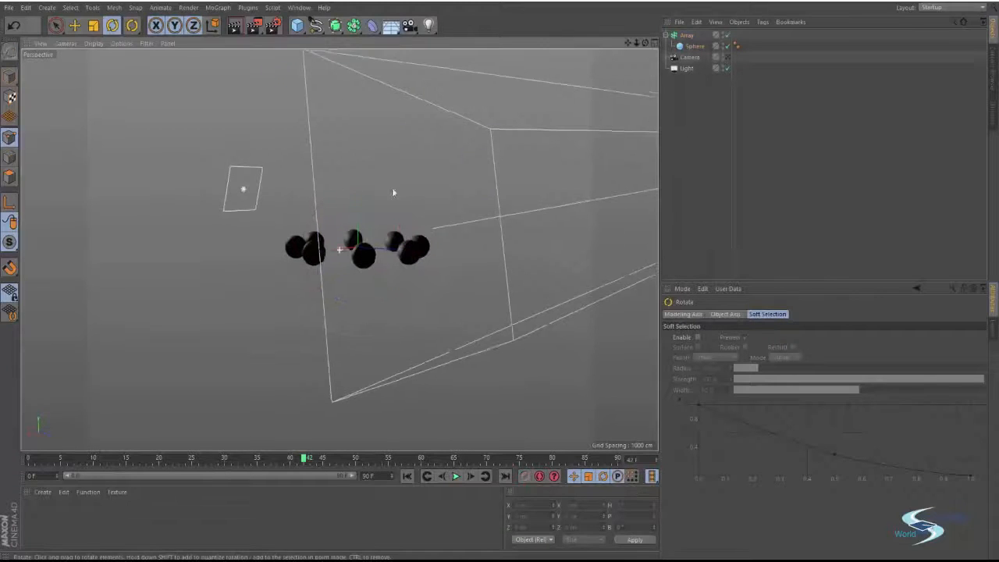
alt+drag(391, 187, 323, 202)
click(727, 58)
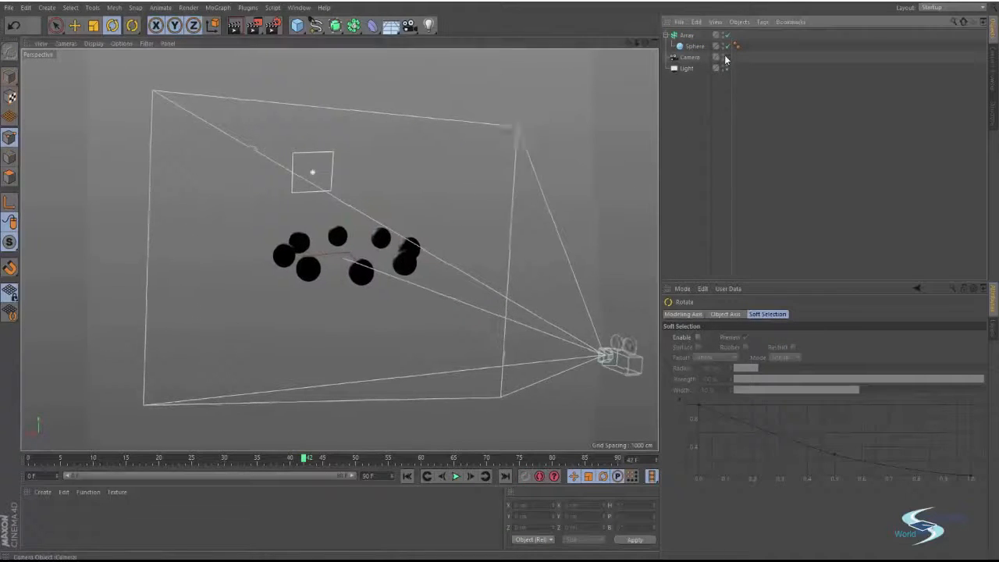
click(405, 476)
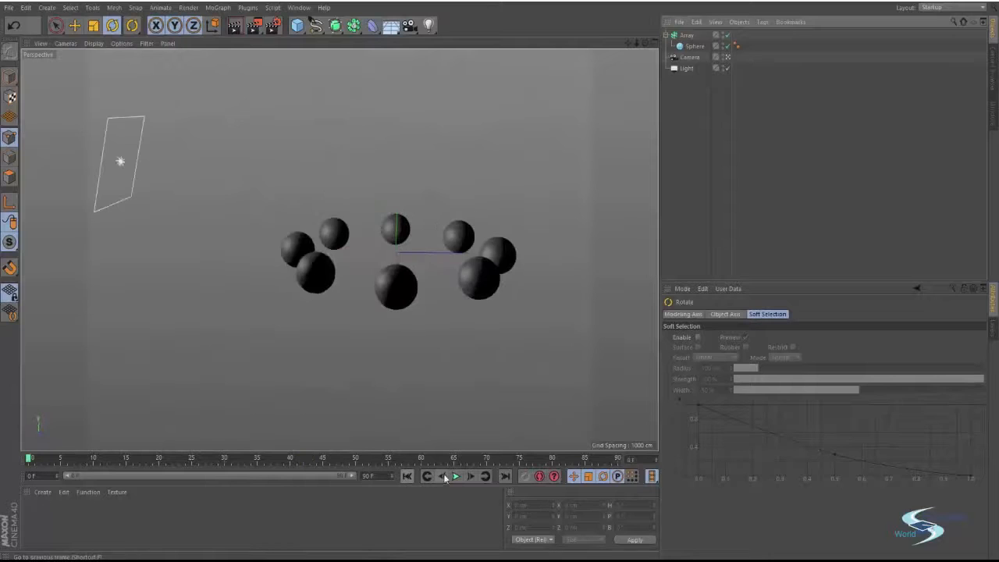
click(457, 476)
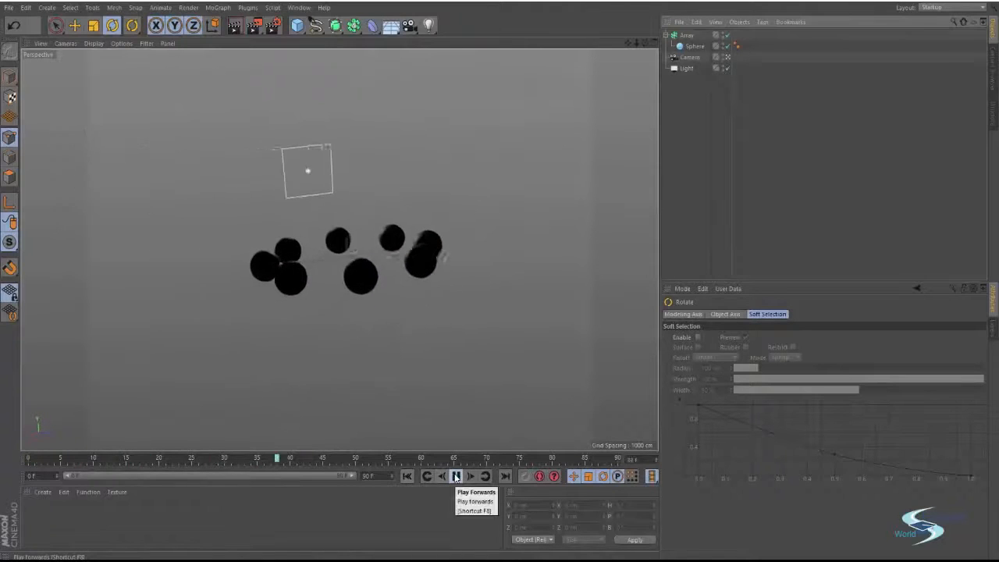
click(456, 477)
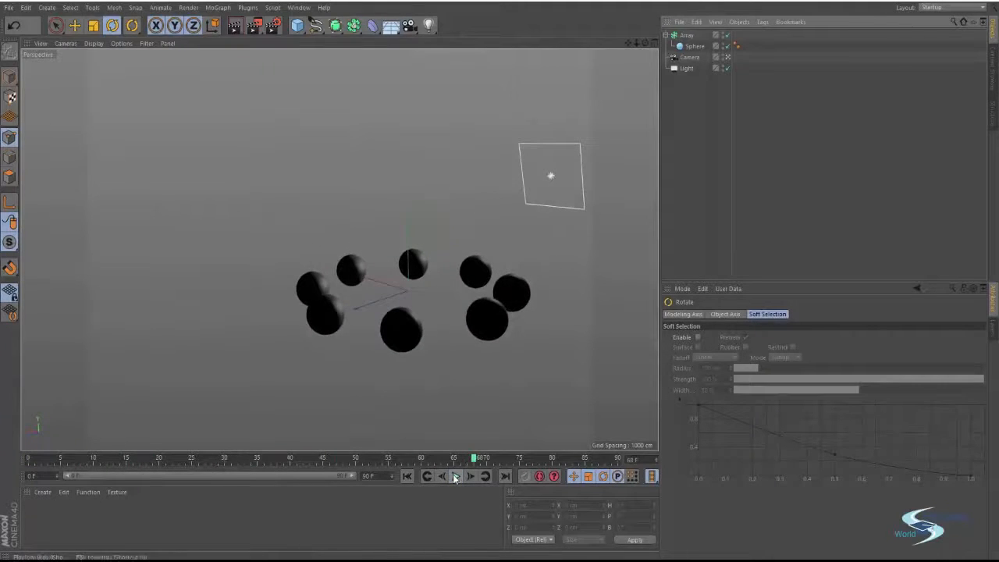
key(ctrl+r)
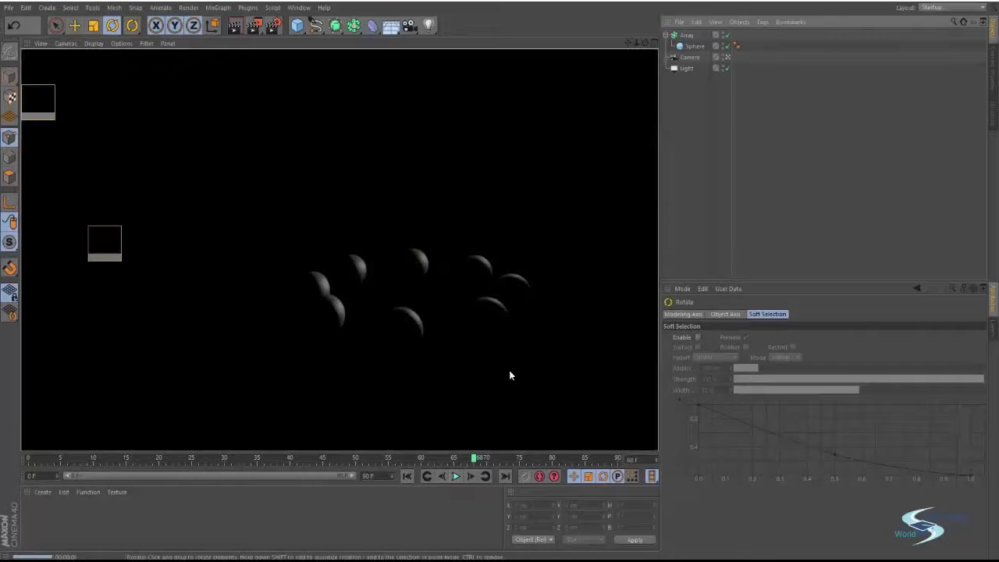
drag(474, 459, 132, 457)
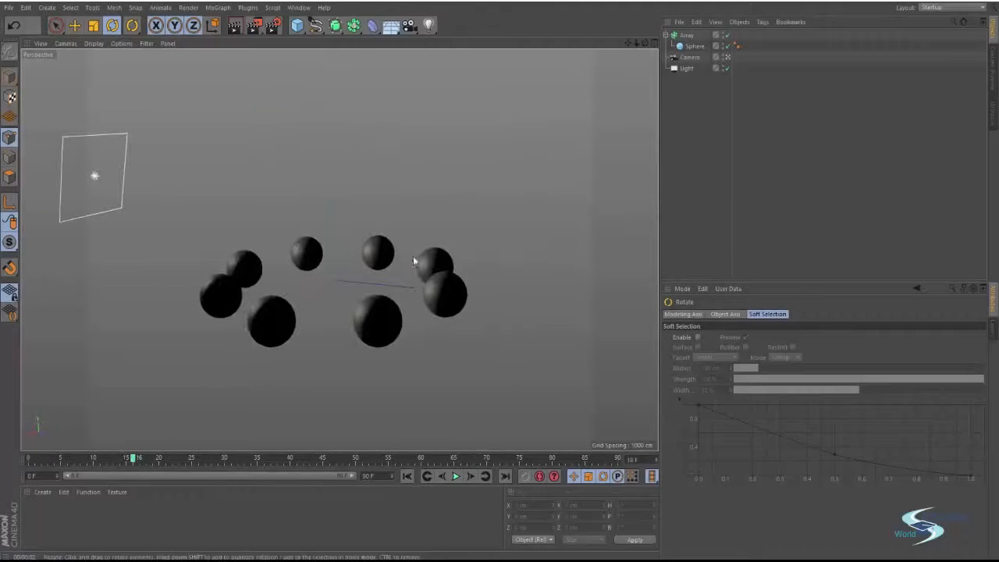
- Leave the camera view and delete the array, sphere, camera and light
click(727, 57)
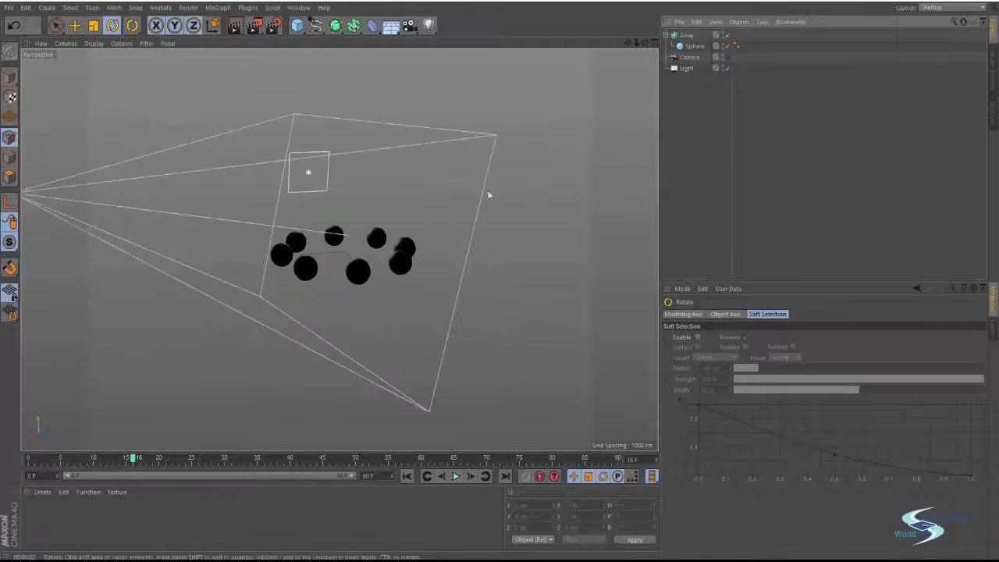
scroll(487, 194, down, 4)
drag(694, 81, 687, 31)
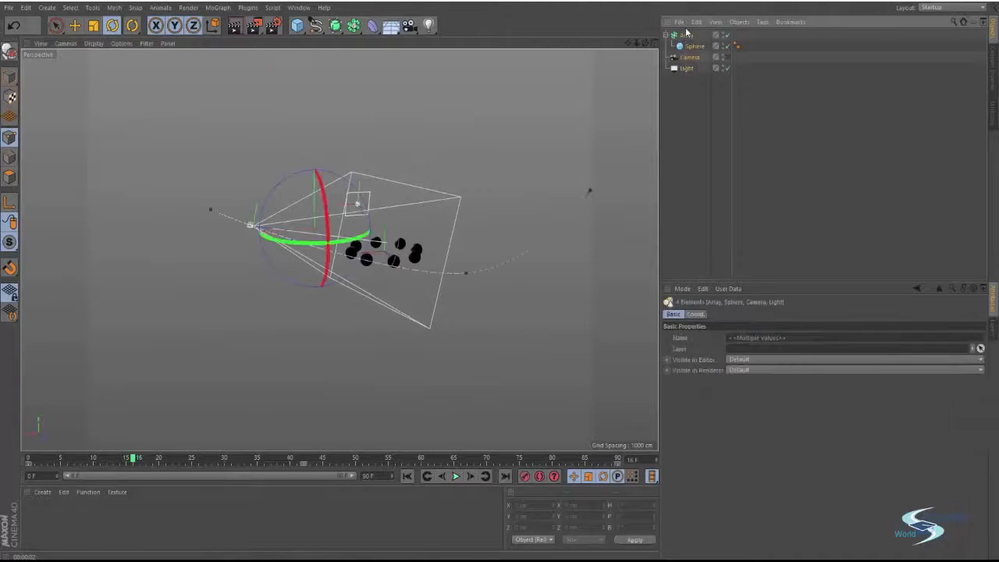
key(Delete)
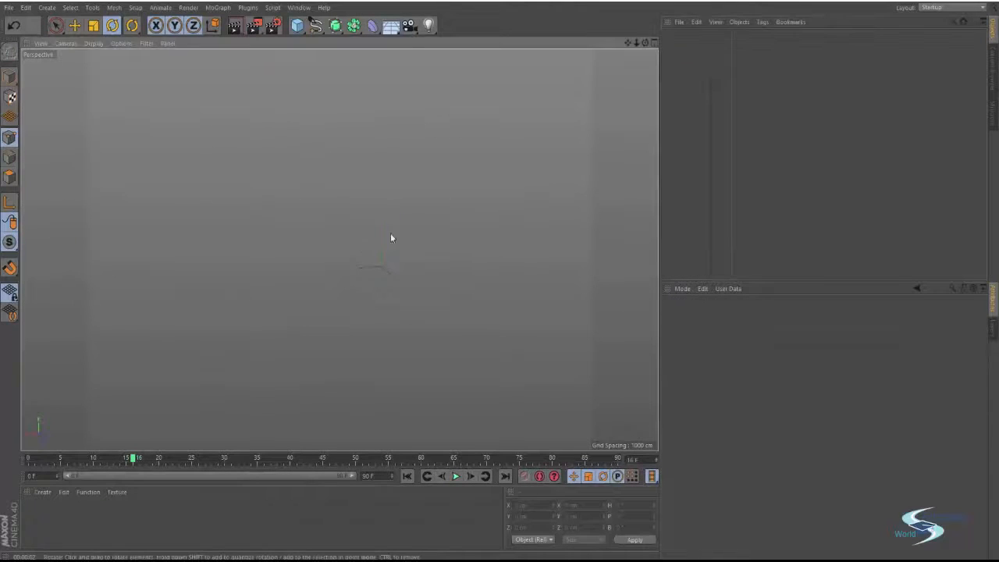